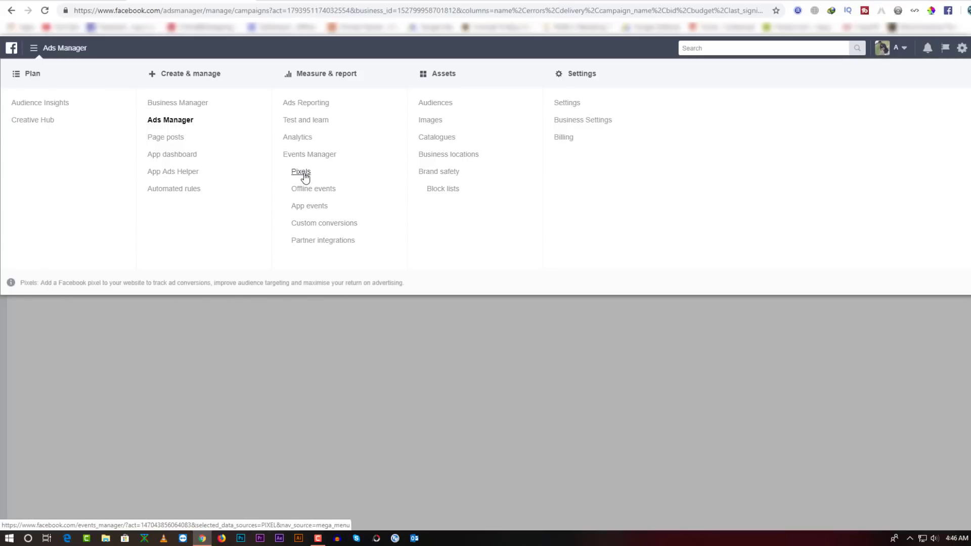
left_click(304, 172)
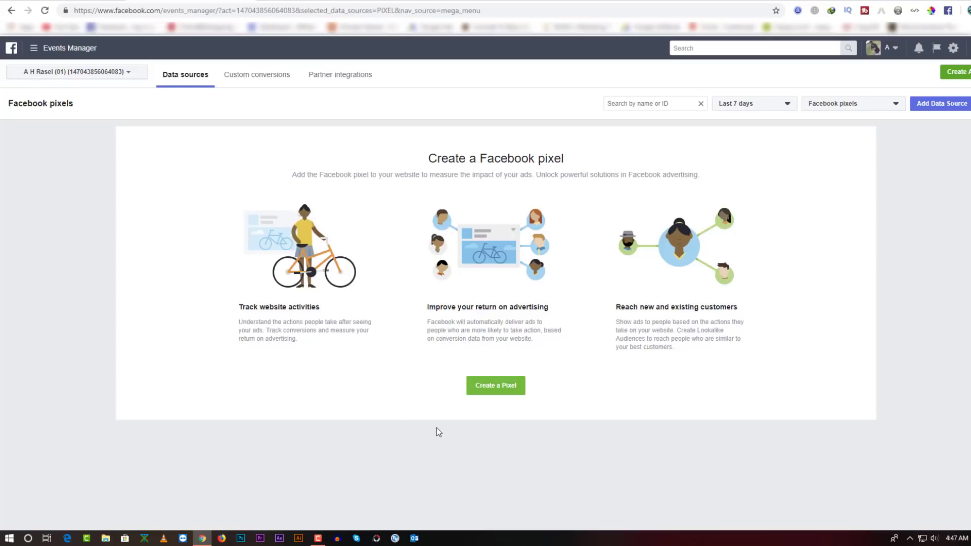
left_click(485, 395)
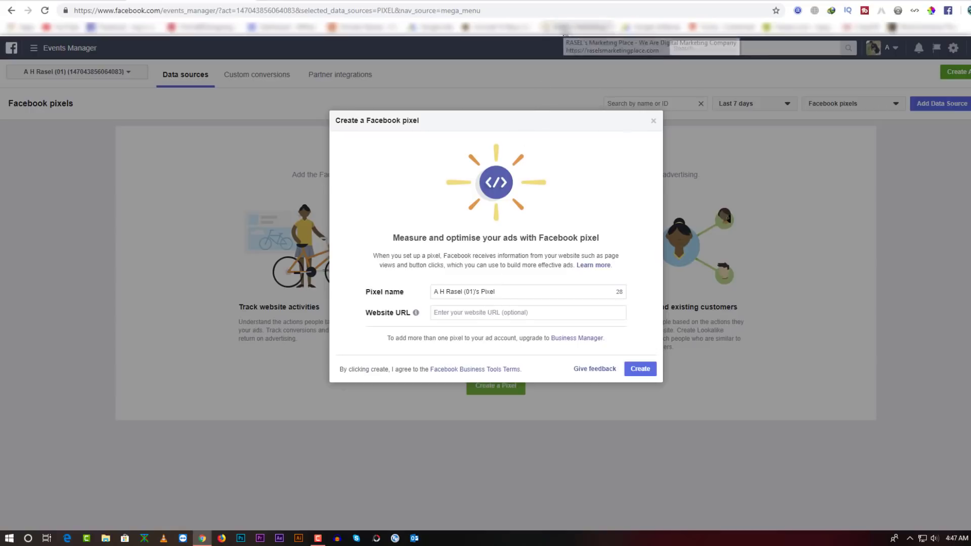
right_click(565, 29)
left_click(592, 110)
left_click(483, 313)
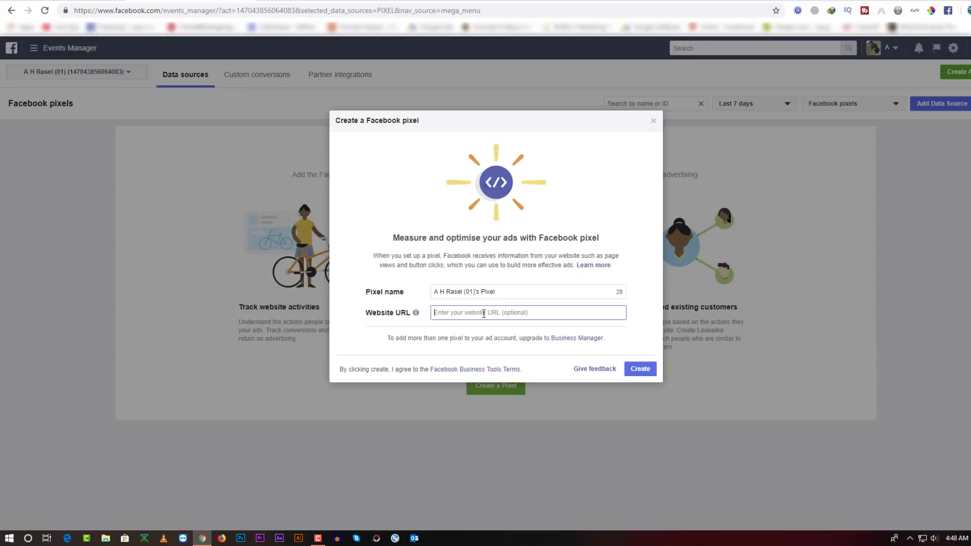
right_click(484, 313)
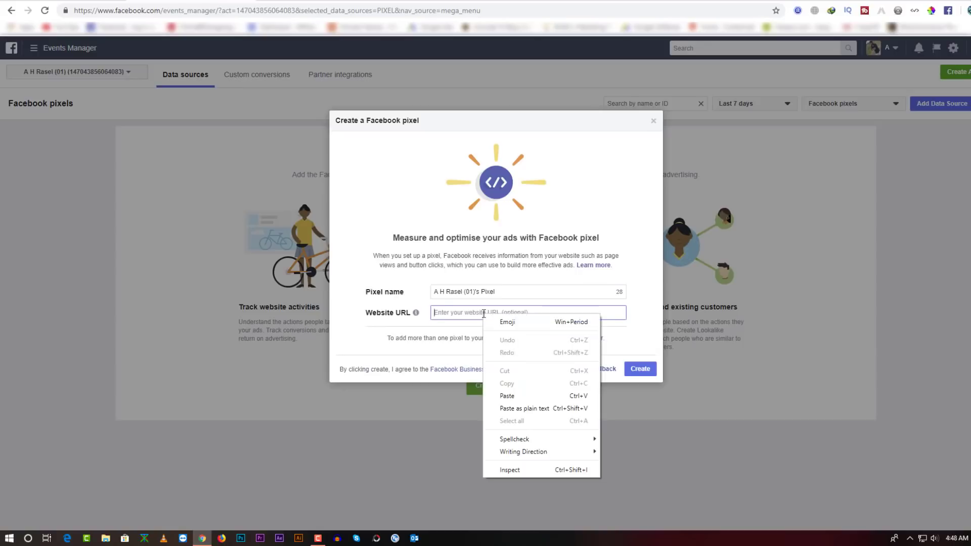
left_click(527, 394)
key("BackSpace")
left_click(369, 340)
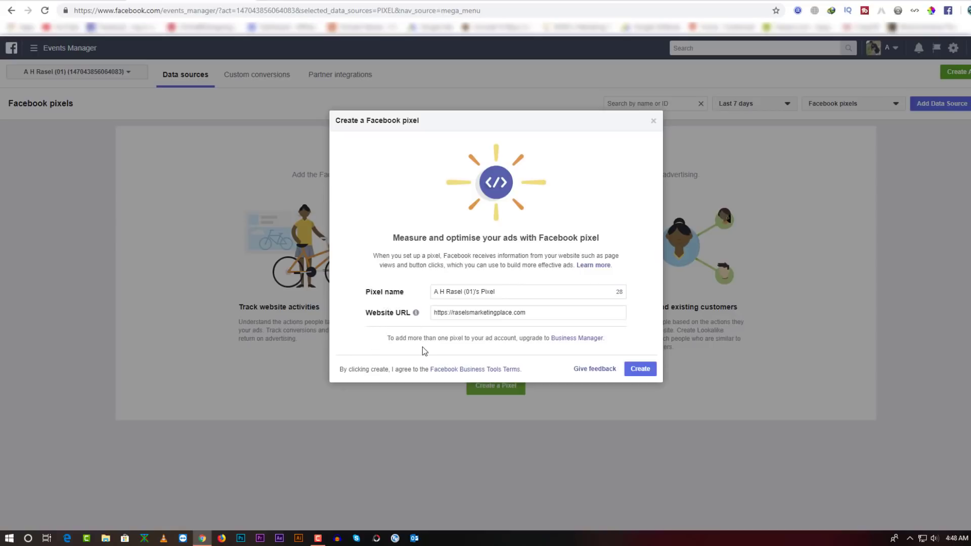
left_click(640, 369)
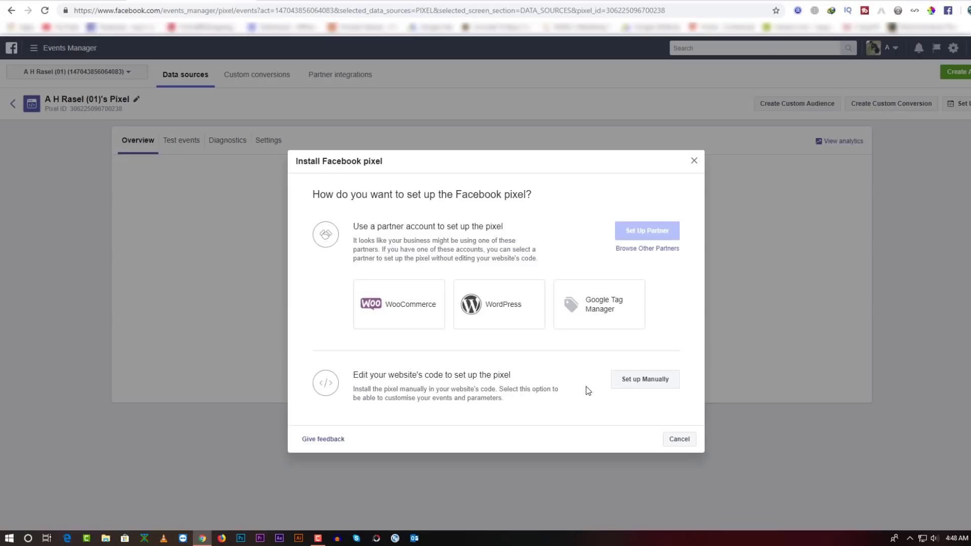
Choose to set up the pixel manually and copy the entire pixel code from the installation instructions
left_click(629, 385)
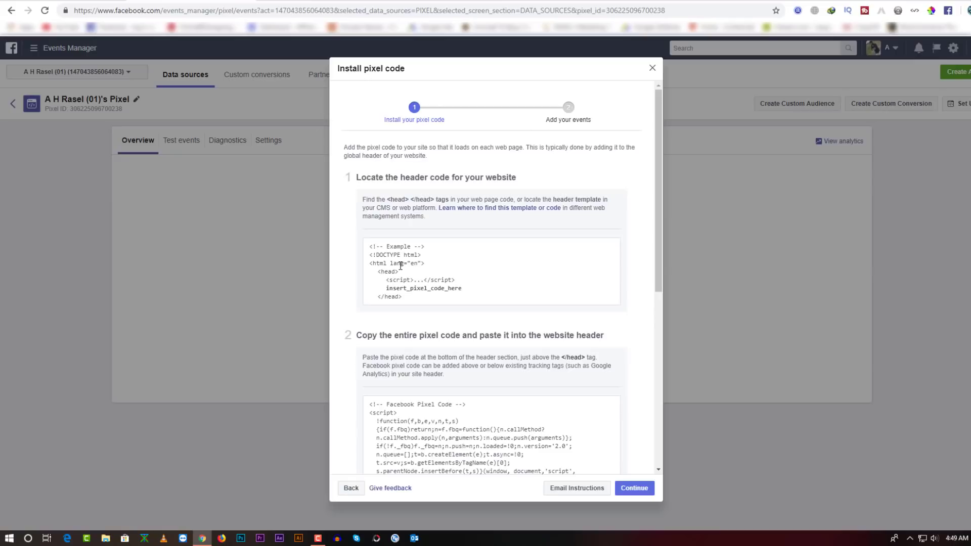
scroll(399, 267, "down", 1)
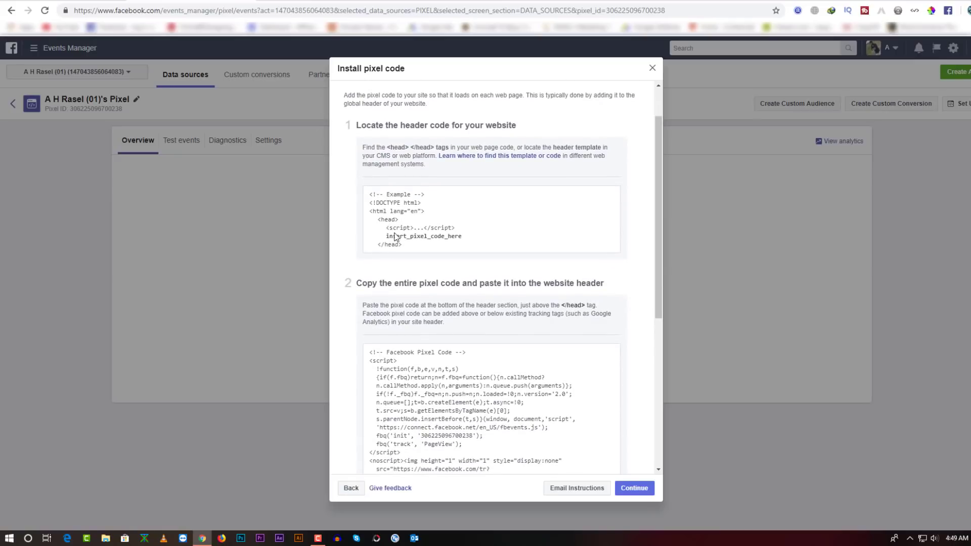
left_click_drag(369, 193, 408, 244)
left_click(408, 244)
scroll(393, 354, "down", 1)
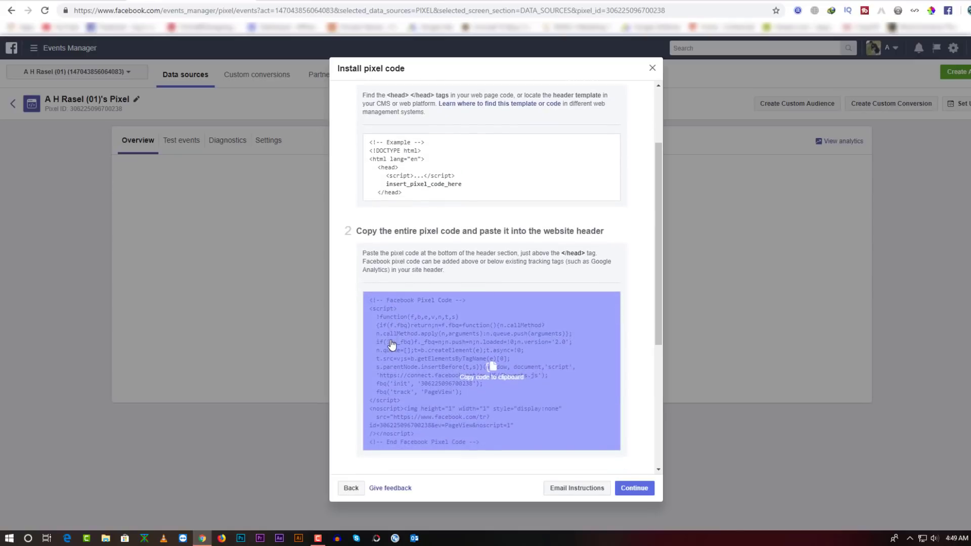
left_click(486, 376)
scroll(486, 374, "down", 4)
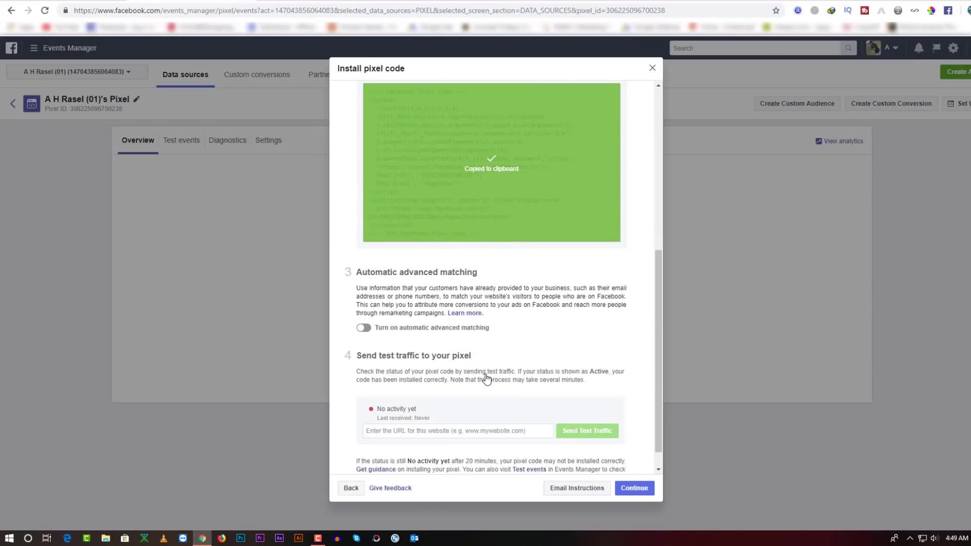
scroll(470, 279, "down", 1)
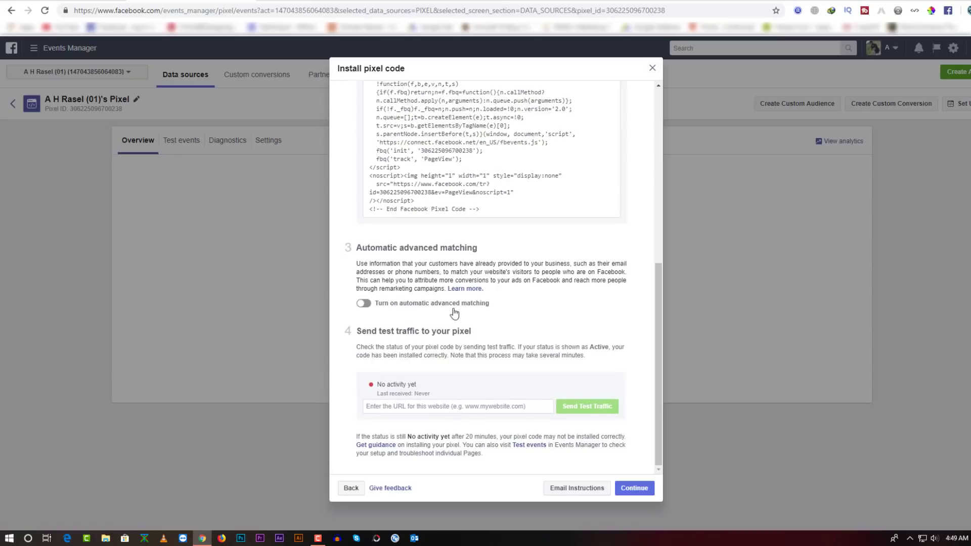
Copy the Facebook pixel code to the clipboard again
key("ctrl+Tab")
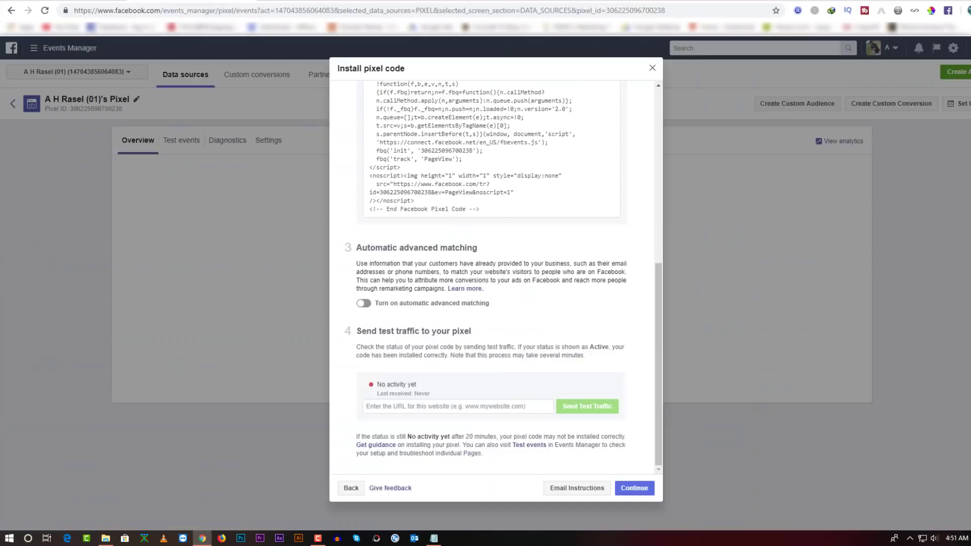
mouse_move(487, 167)
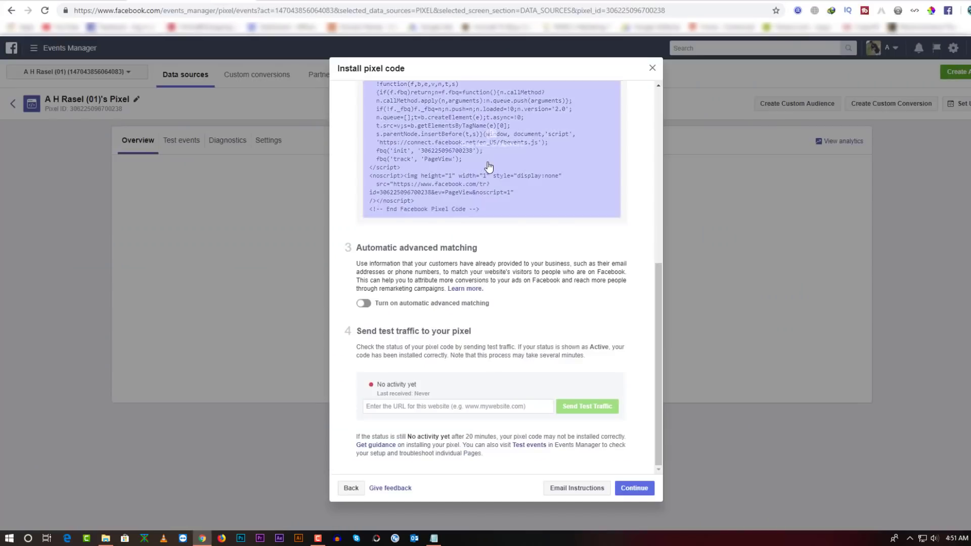
left_click(486, 166)
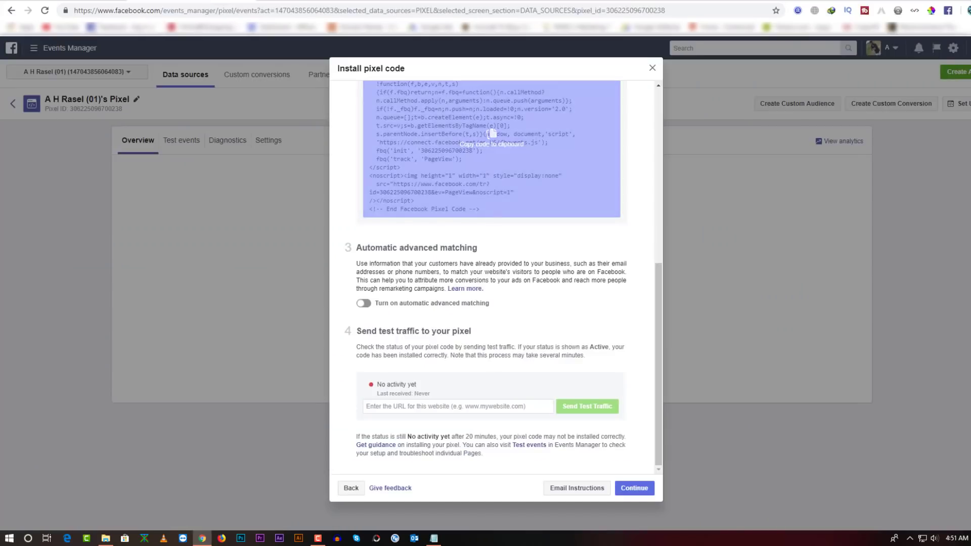
Switch to cPanel and open the raselsmarketingplace.com/wp-content/themes/seosight folder in File Manager
key("ctrl+Tab")
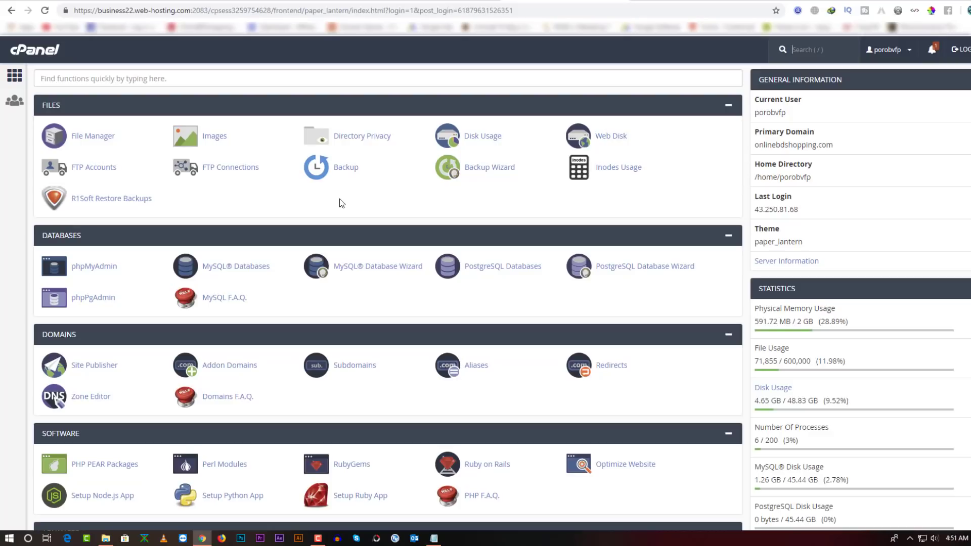
left_click(94, 136)
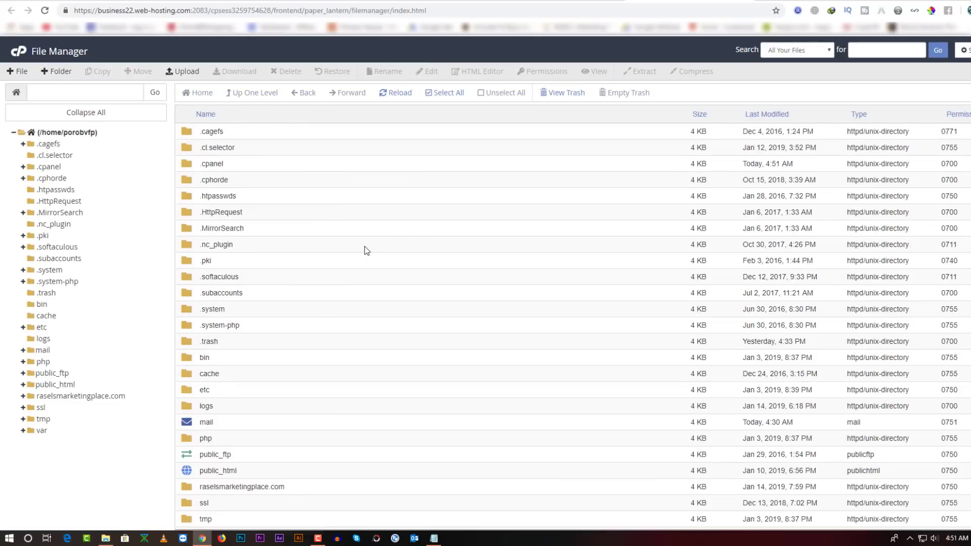
scroll(367, 251, "down", 3)
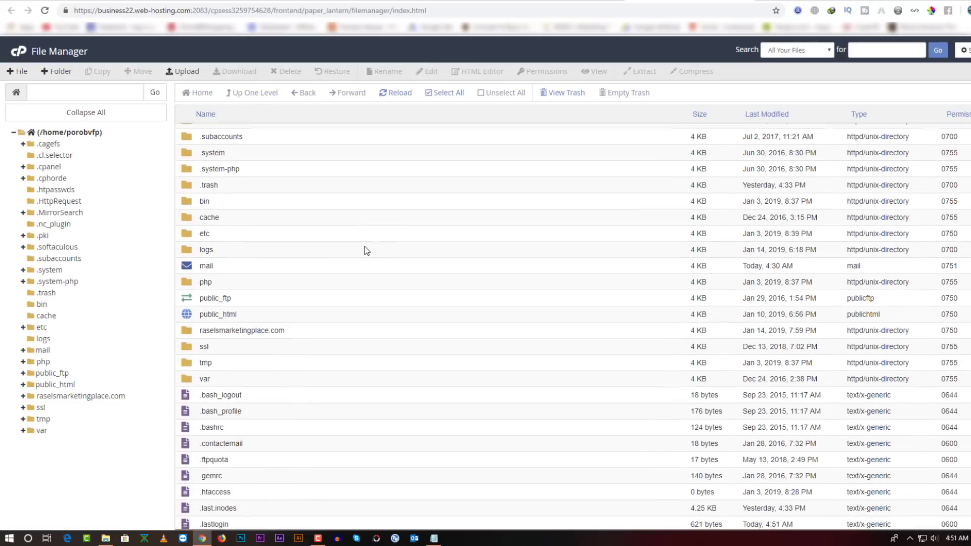
double_click(185, 334)
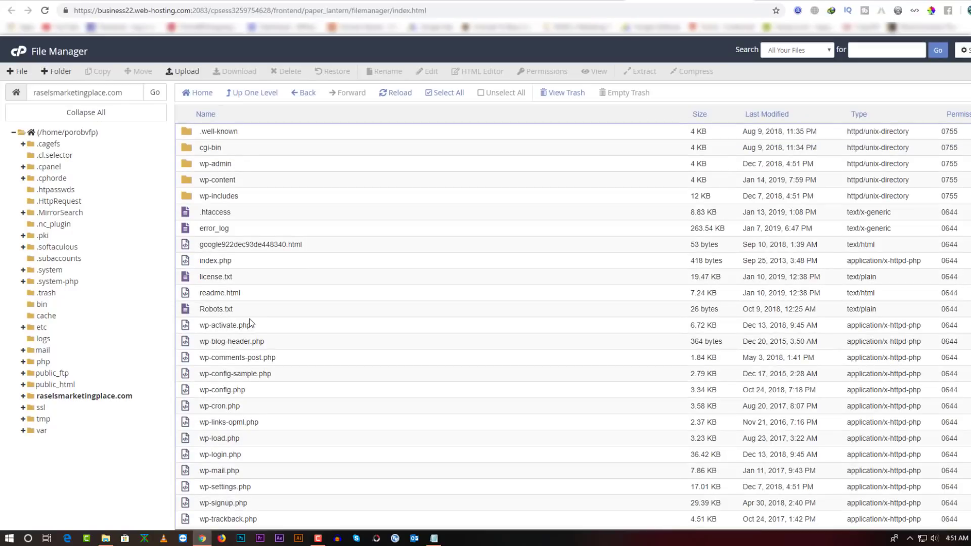
double_click(187, 164)
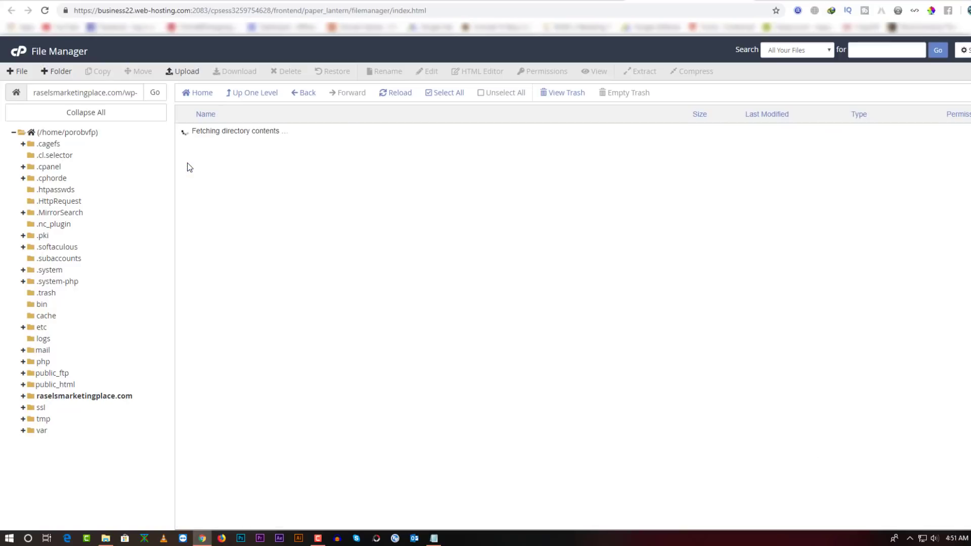
double_click(192, 183)
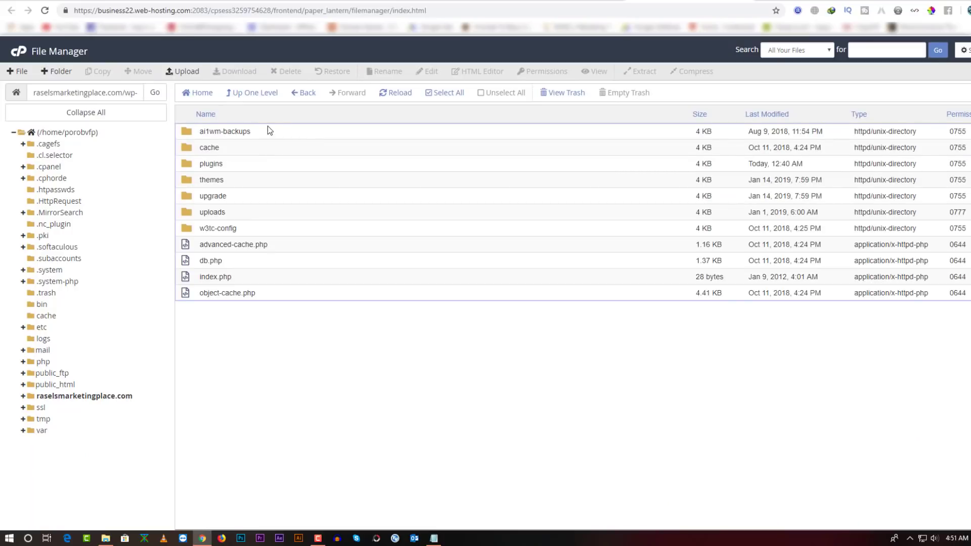
double_click(185, 180)
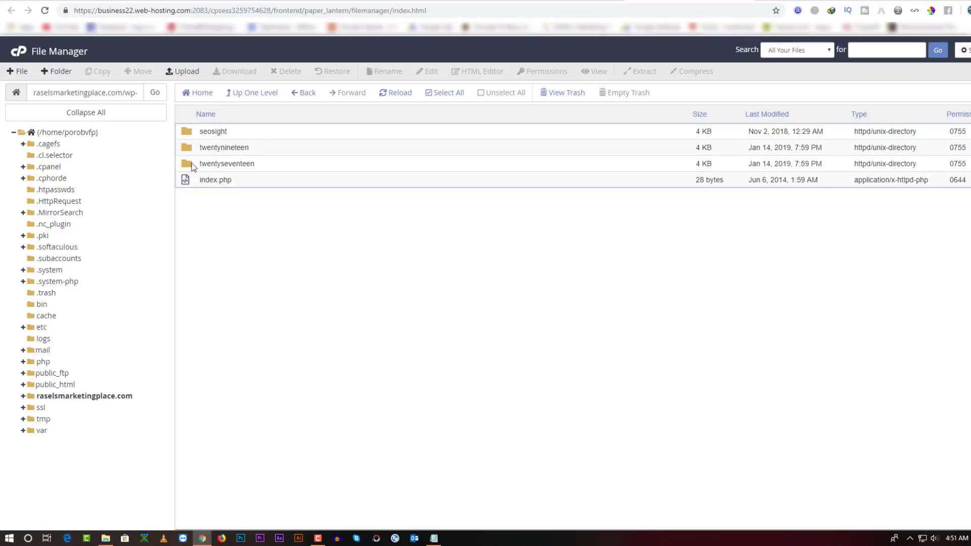
double_click(190, 133)
Open the seosight theme's header.php file for editing
scroll(223, 218, "down", 5)
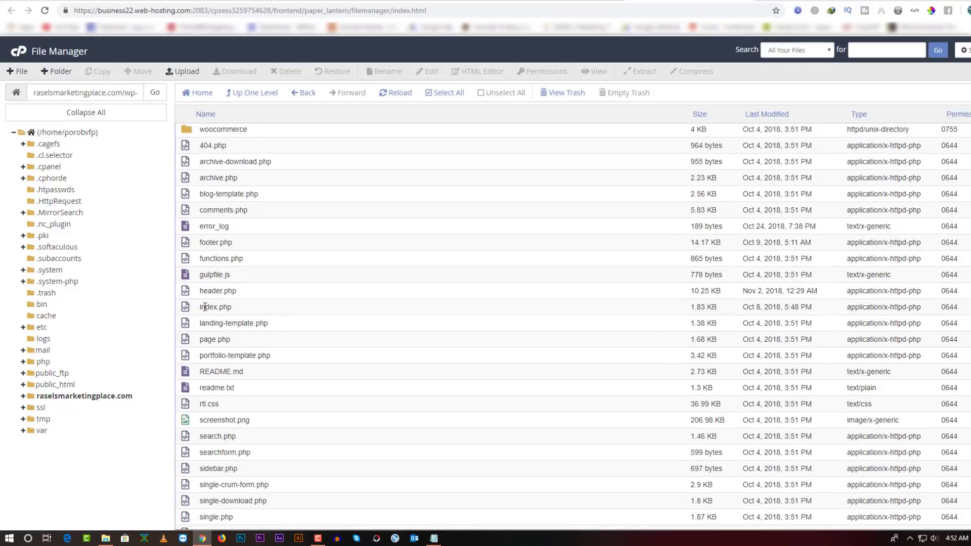
scroll(205, 307, "down", 1)
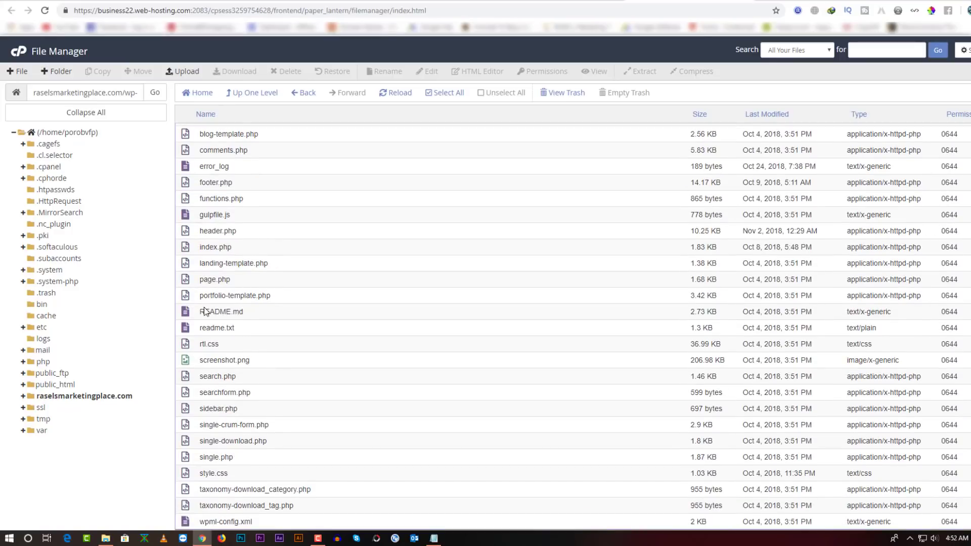
scroll(204, 308, "up", 4)
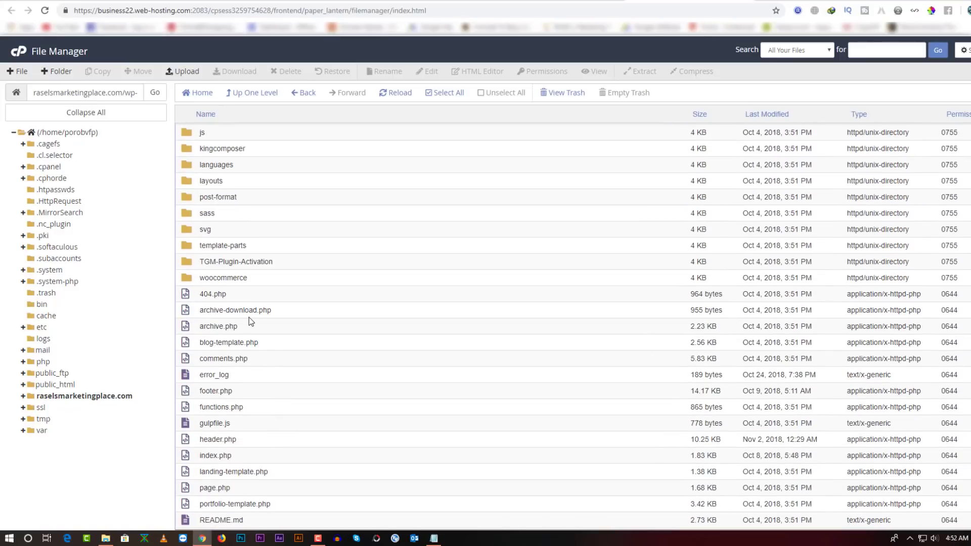
left_click(191, 441)
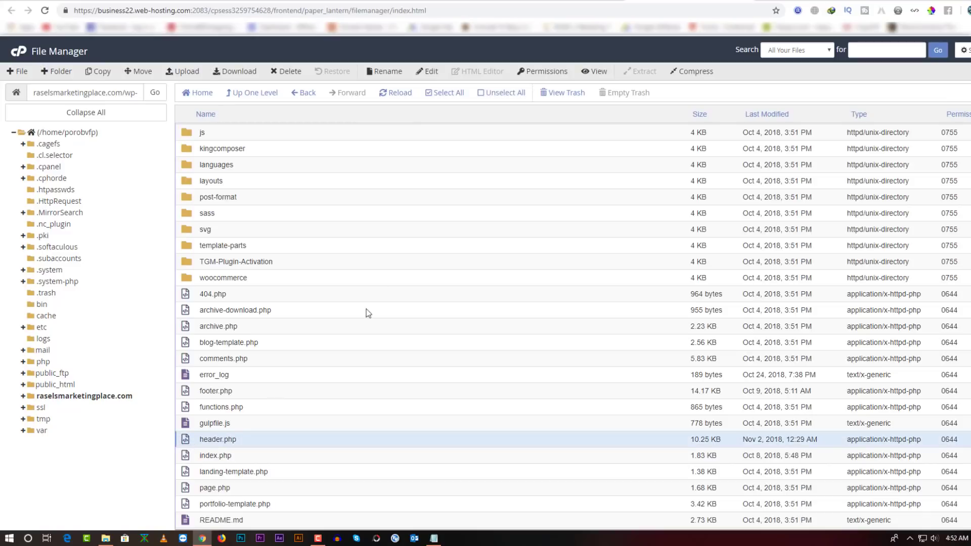
left_click(429, 72)
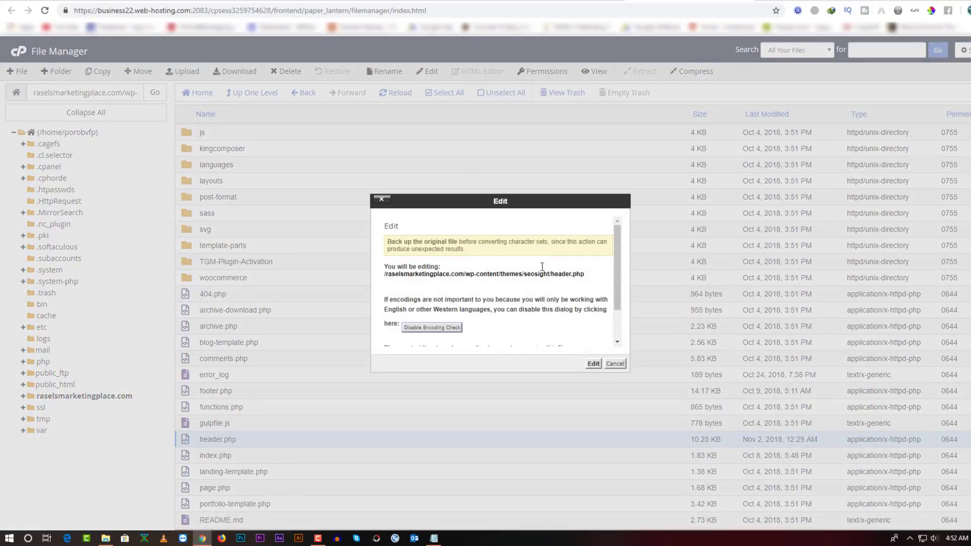
left_click(593, 364)
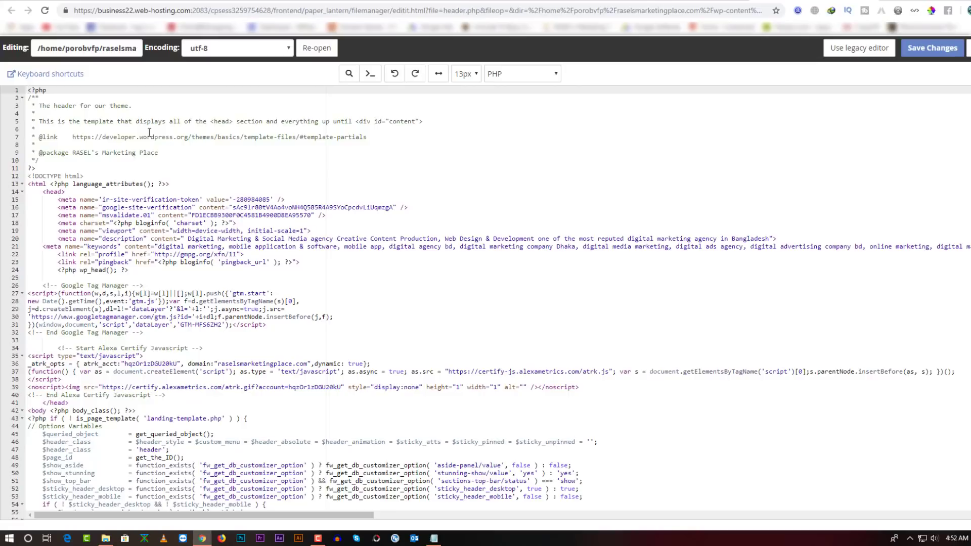
Compare the header example in the pixel installation instructions with header.php and locate its head section
key("ctrl+Tab")
scroll(386, 262, "up", 10)
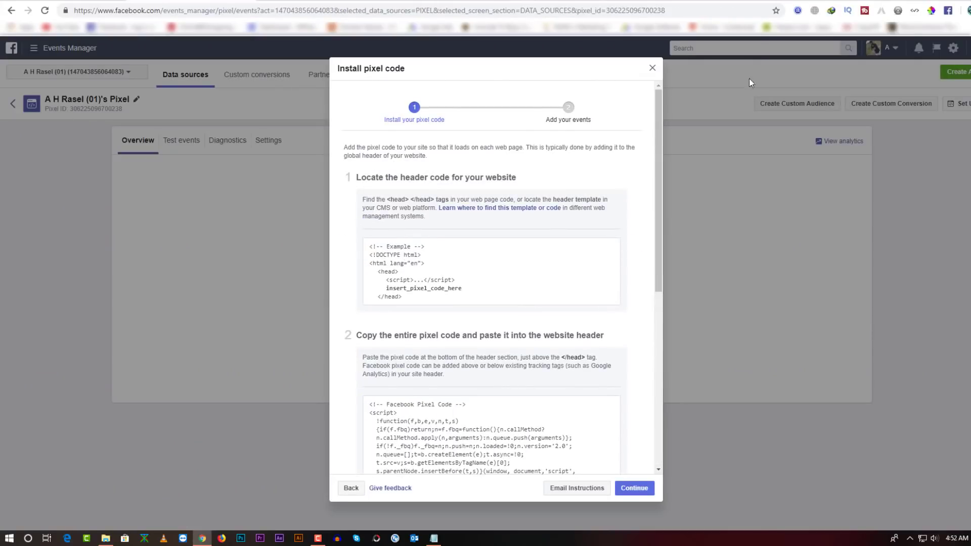
key("ctrl+shift+Tab")
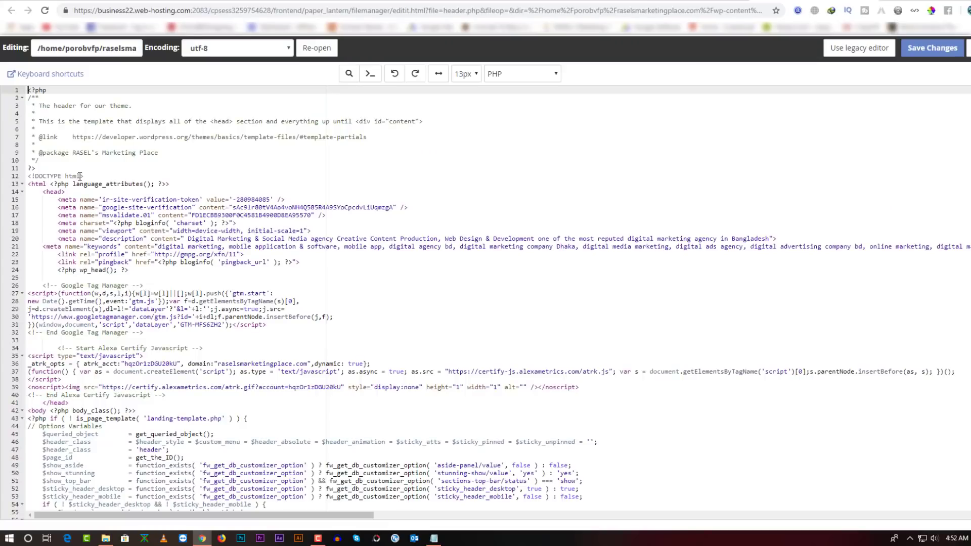
key("ctrl+Tab")
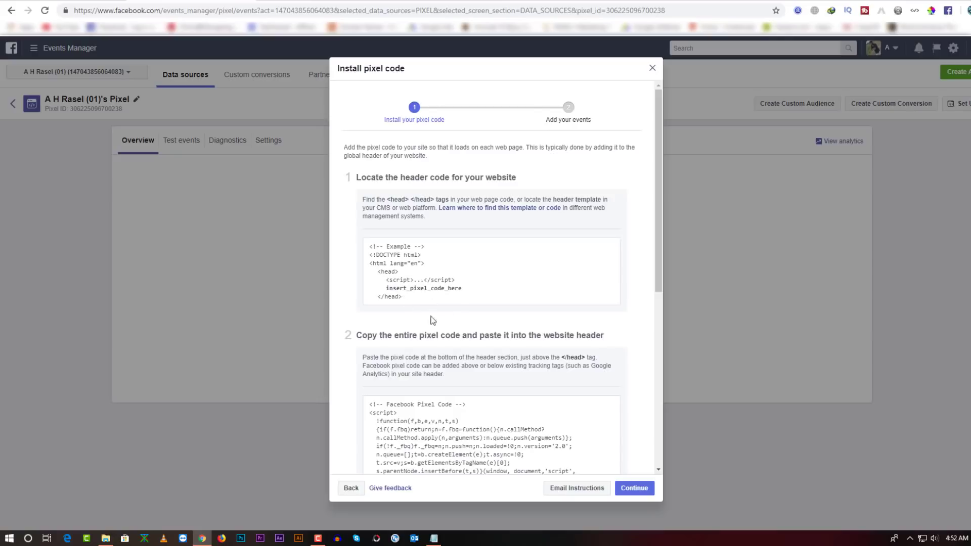
key("ctrl+shift+Tab")
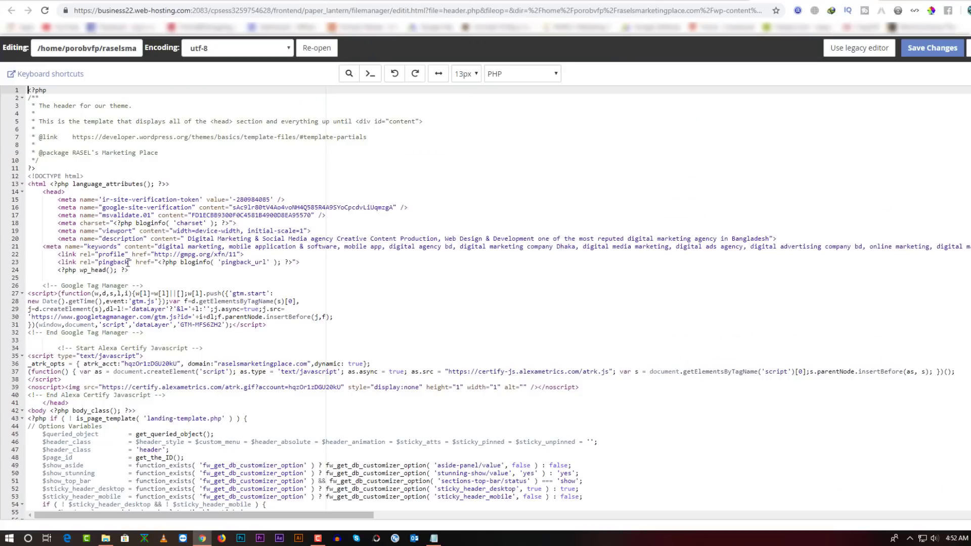
left_click(46, 192)
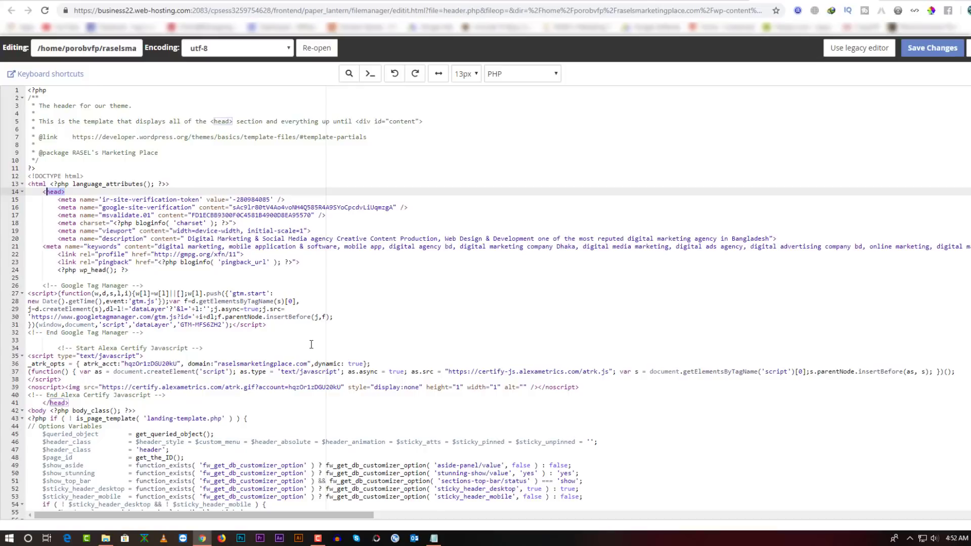
Paste the Facebook pixel code on a new line below the End Google Tag Manager comment in header.php
left_click(185, 335)
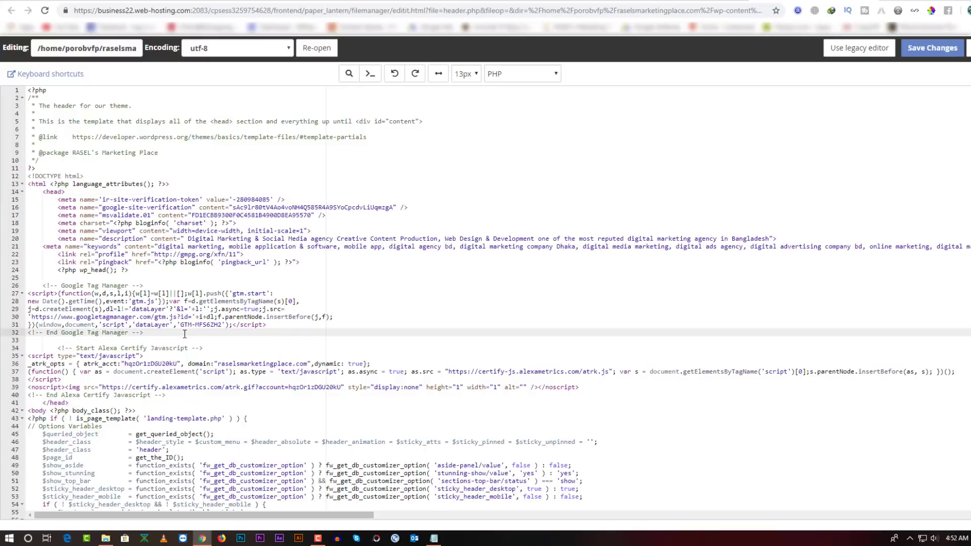
key("Return")
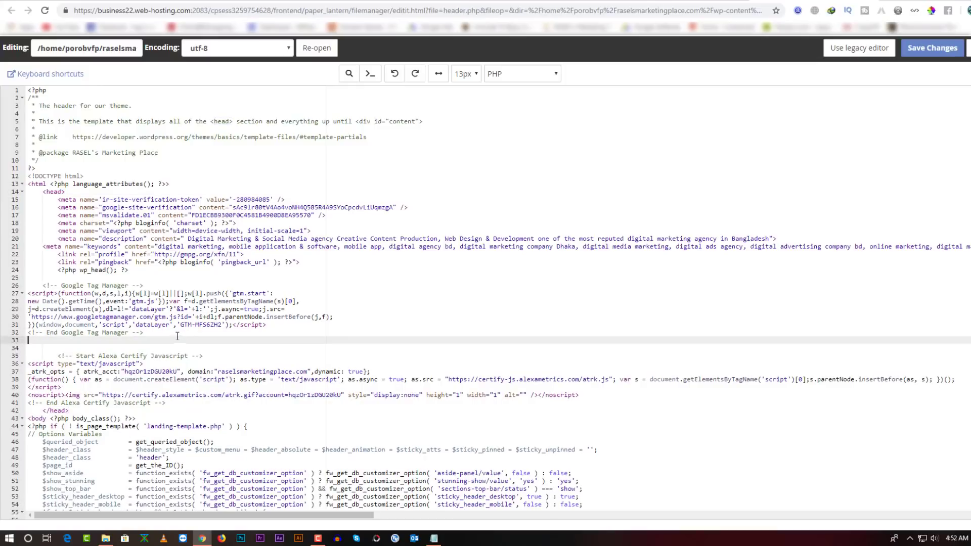
right_click(115, 340)
left_click(159, 424)
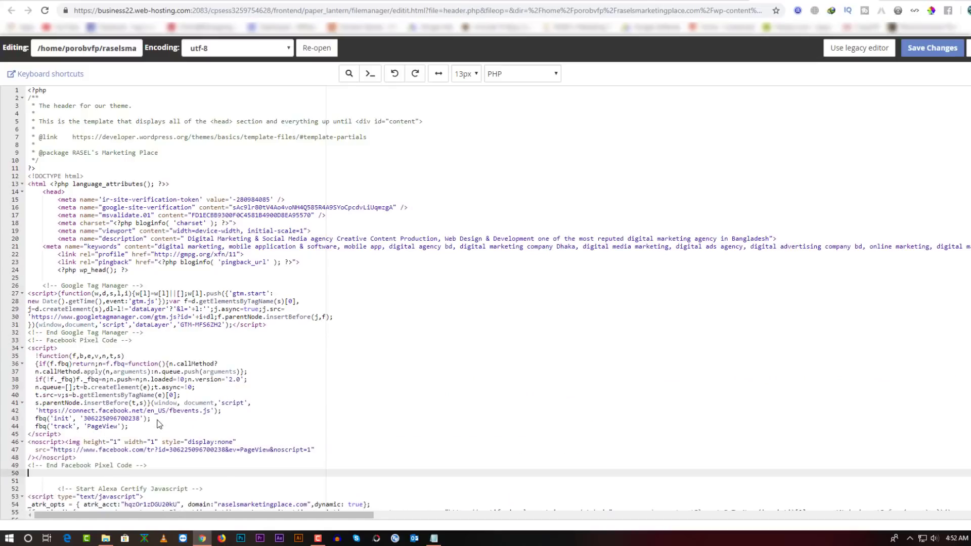
Insert a blank line between the End Google Tag Manager comment and the Facebook pixel code, and save header.php
left_click(153, 333)
key("Return")
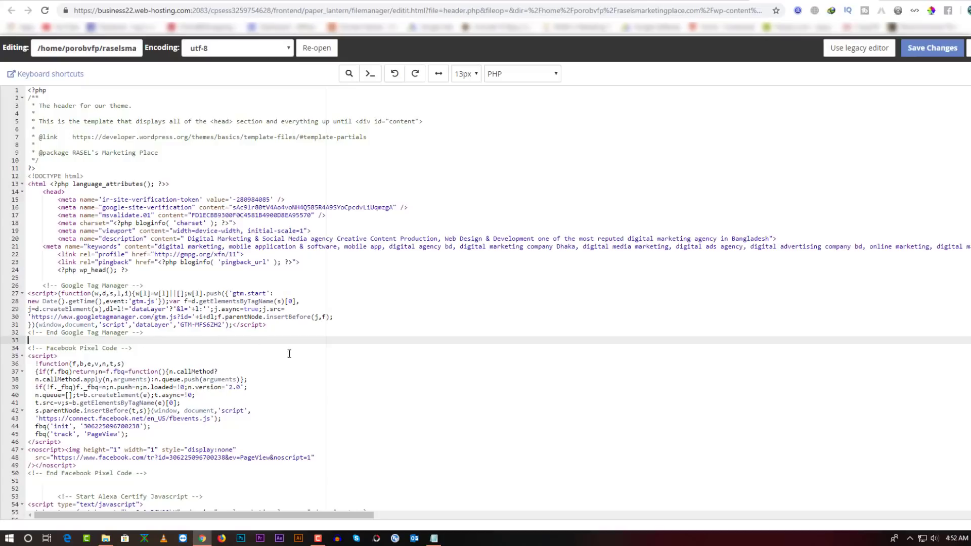
left_click(940, 53)
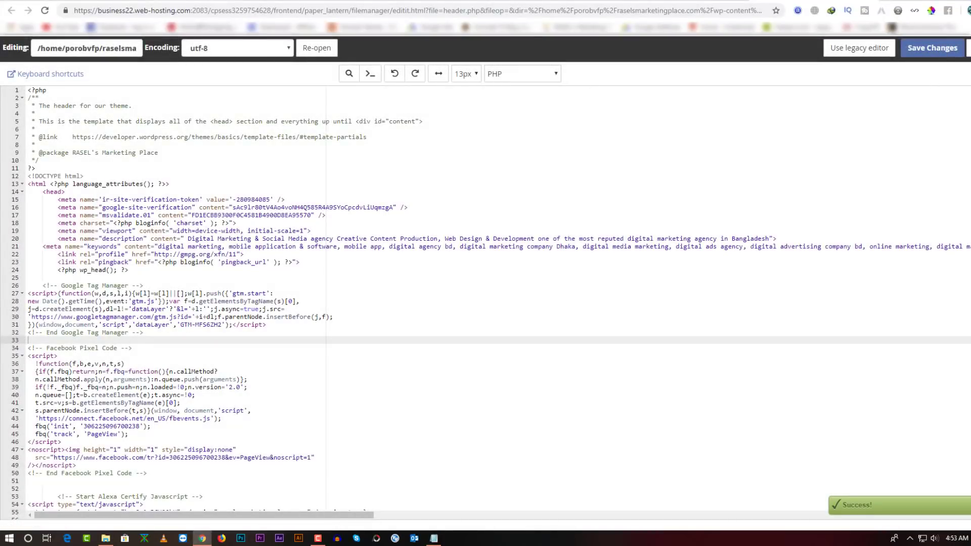
Return to the pixel installation dialog in Events Manager, turn on automatic advanced matching, and continue to adding events
left_click(232, 1)
scroll(538, 348, "down", 6)
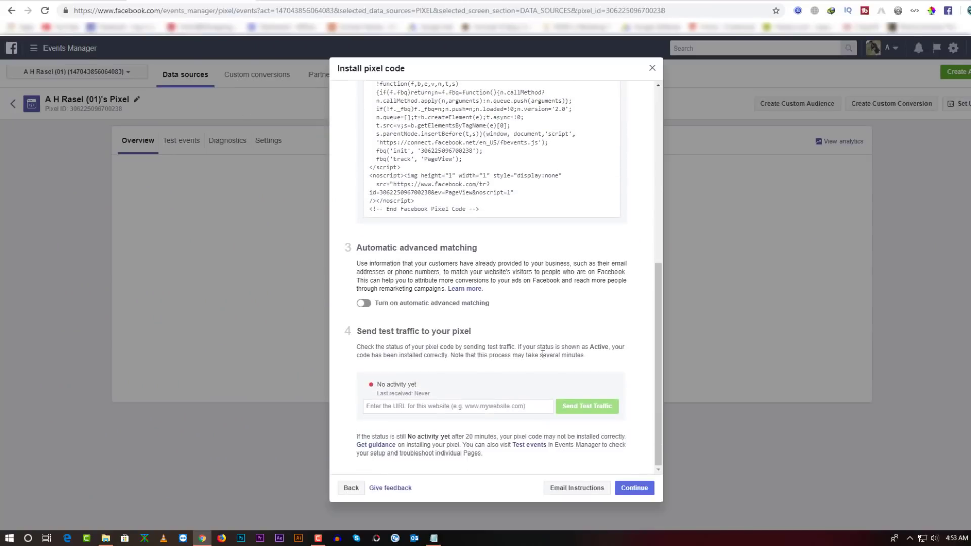
left_click(365, 304)
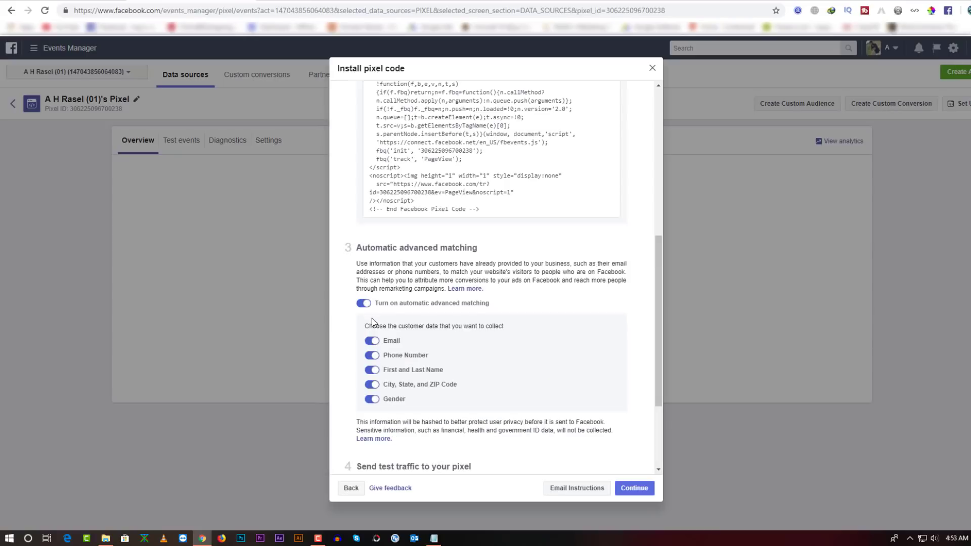
scroll(390, 313, "down", 1)
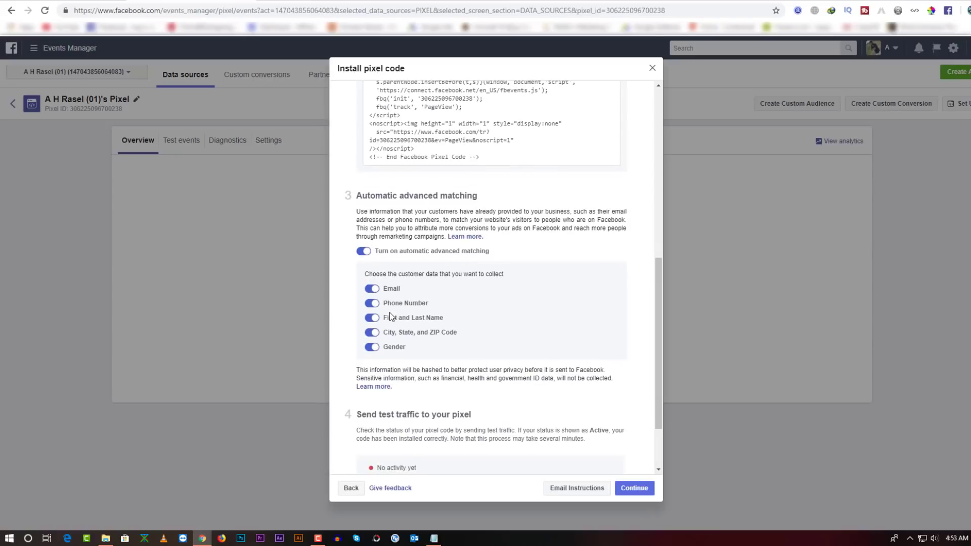
scroll(390, 314, "down", 2)
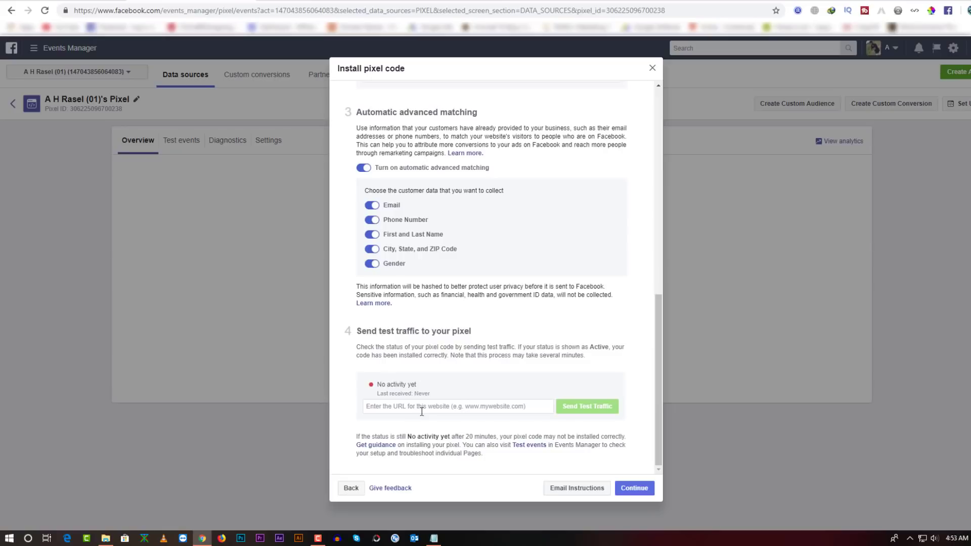
left_click(634, 488)
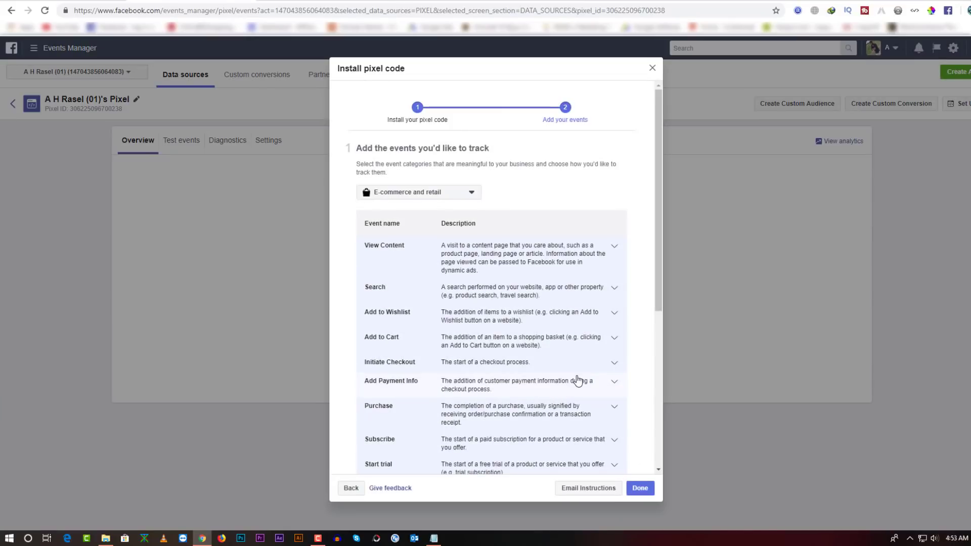
Look through the business categories available for the tracked events, leaving E-commerce and retail selected
left_click(449, 200)
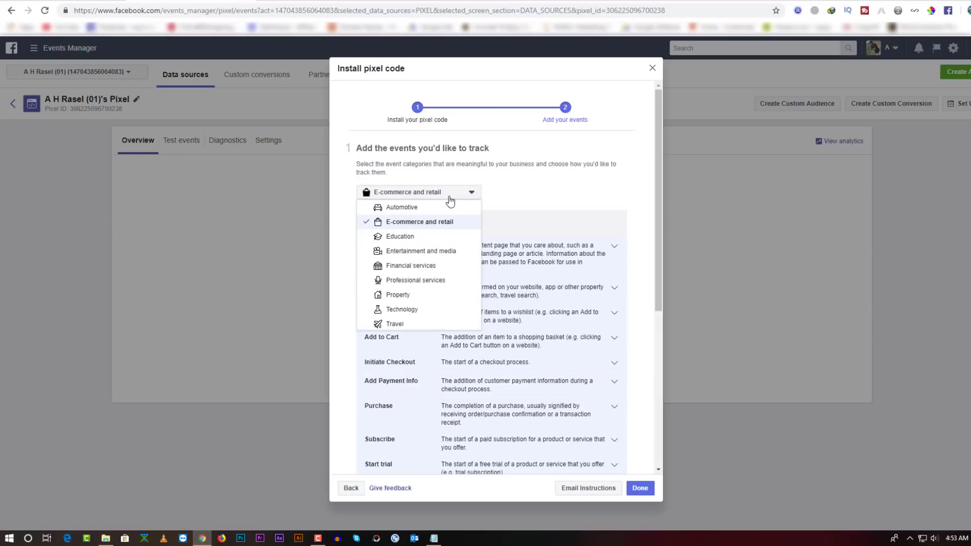
scroll(438, 249, "down", 1)
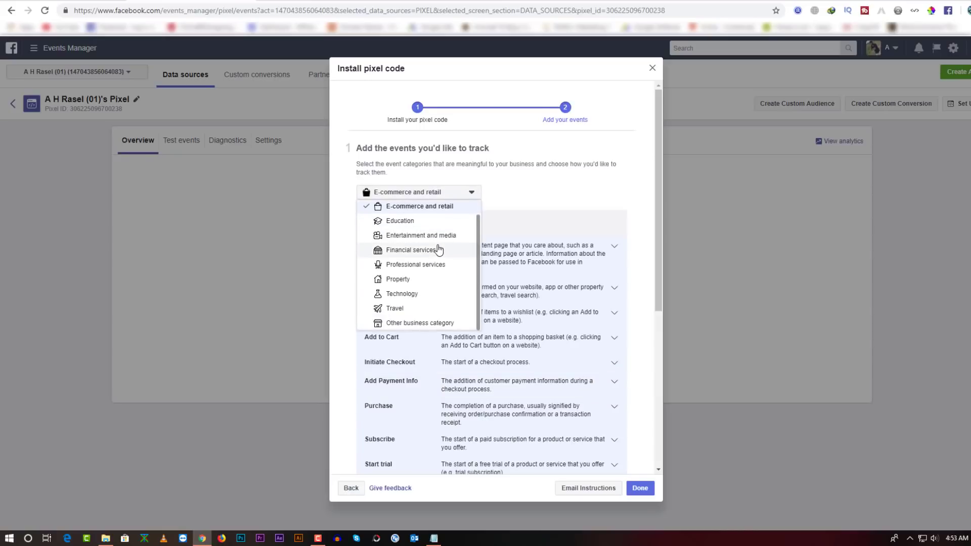
scroll(438, 249, "up", 1)
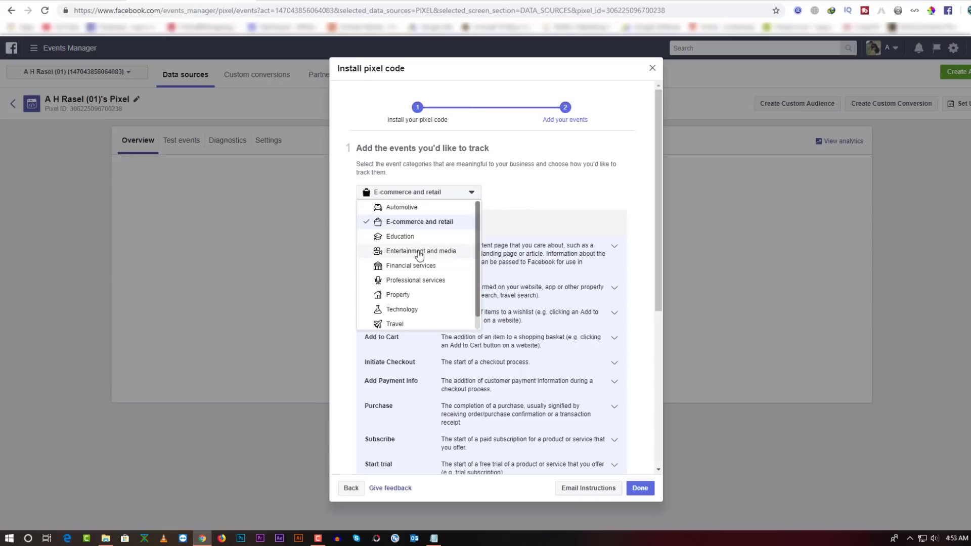
scroll(429, 254, "down", 1)
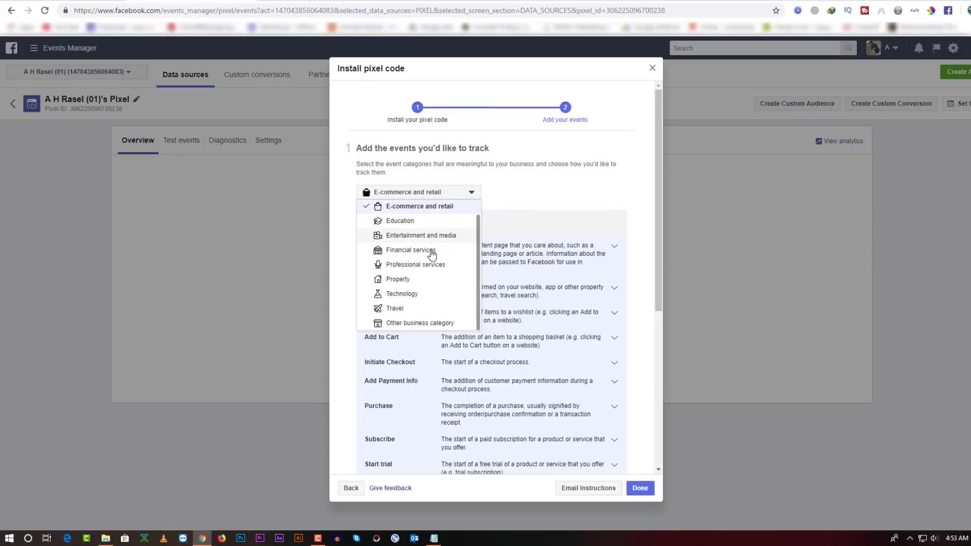
scroll(431, 255, "up", 1)
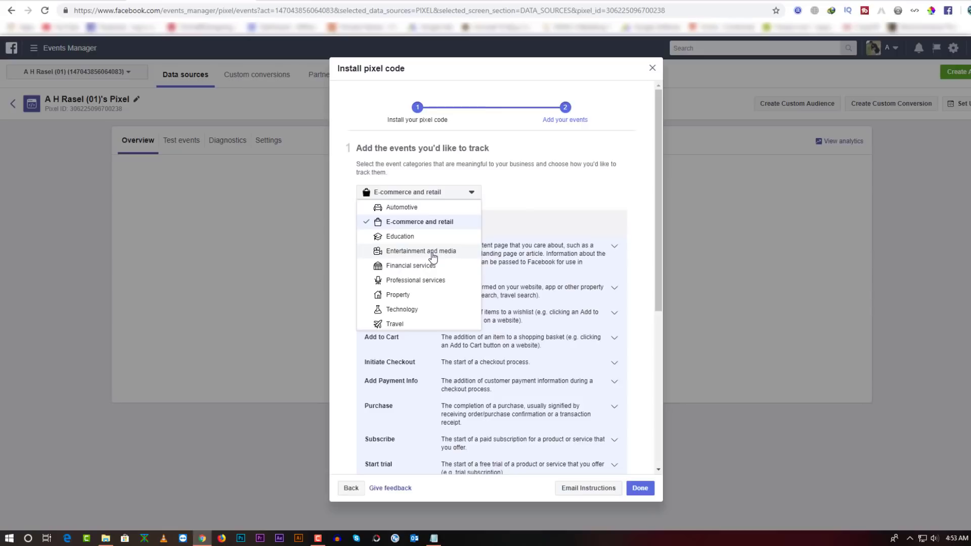
left_click(536, 191)
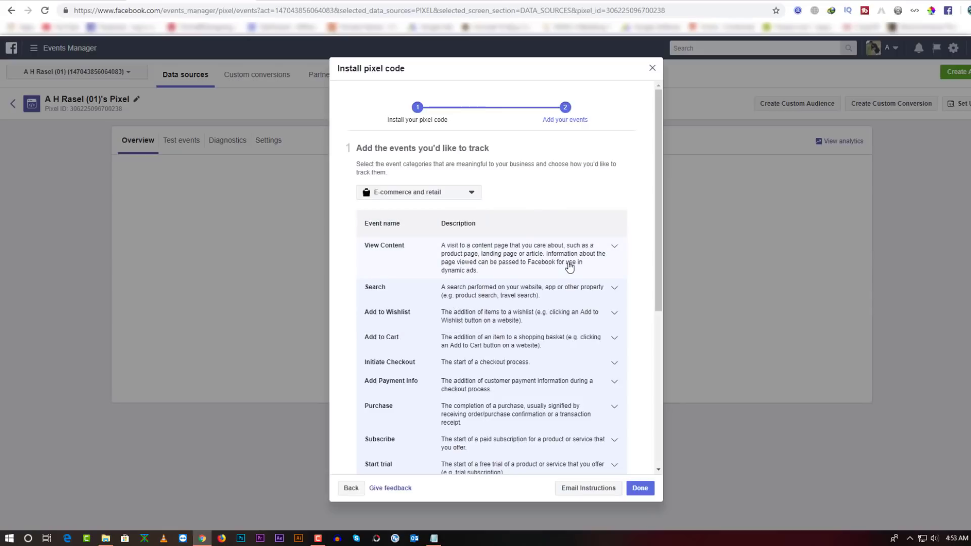
Expand and collapse the details of the events from View Content through Add Payment Info, and look over the remaining events
left_click(614, 248)
left_click(613, 250)
left_click(616, 286)
left_click(616, 286)
left_click(618, 314)
left_click(618, 314)
left_click(613, 341)
left_click(613, 344)
left_click(614, 367)
left_click(618, 372)
left_click(616, 386)
left_click(616, 386)
scroll(638, 356, "down", 4)
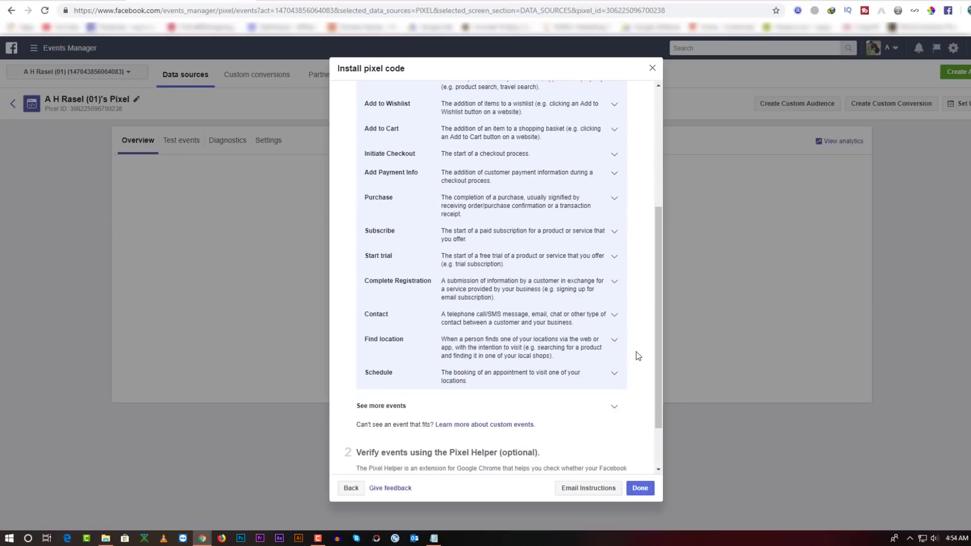
Review the Schedule event's code instructions and the Pixel Helper section, and finish the pixel setup
left_click(615, 374)
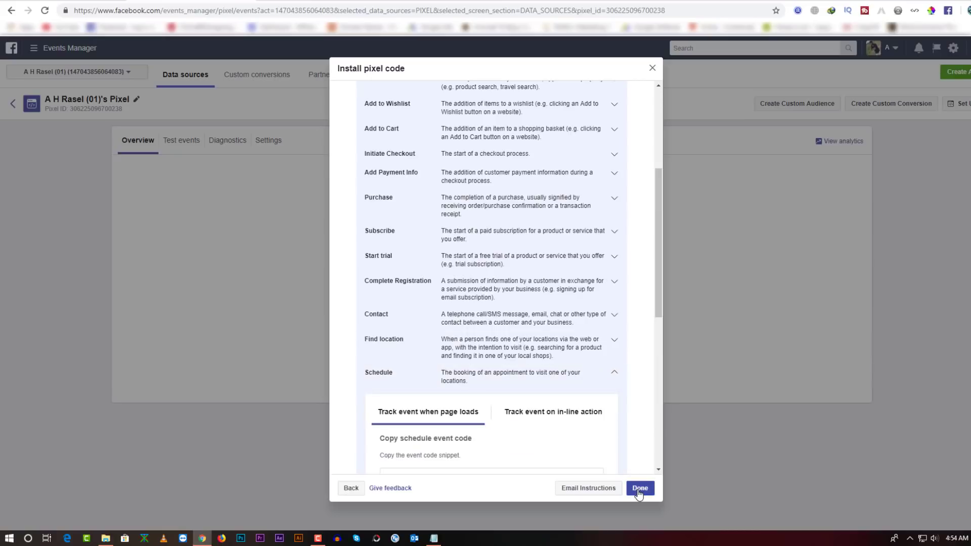
scroll(654, 330, "down", 7)
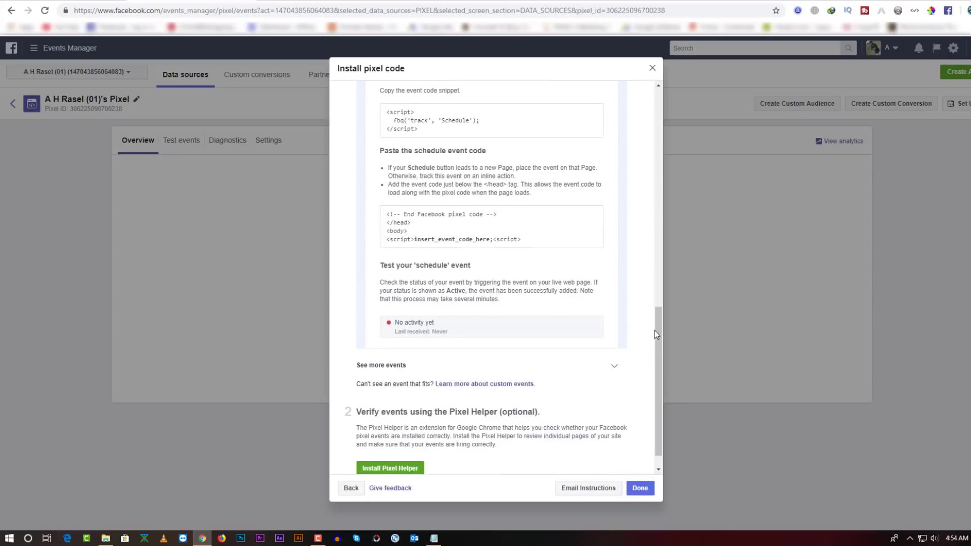
scroll(650, 336, "down", 1)
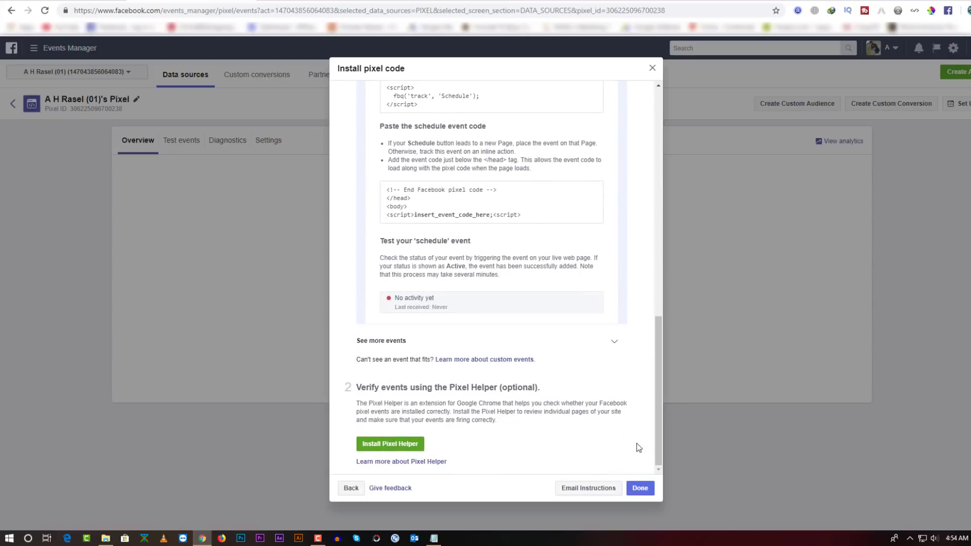
left_click(638, 484)
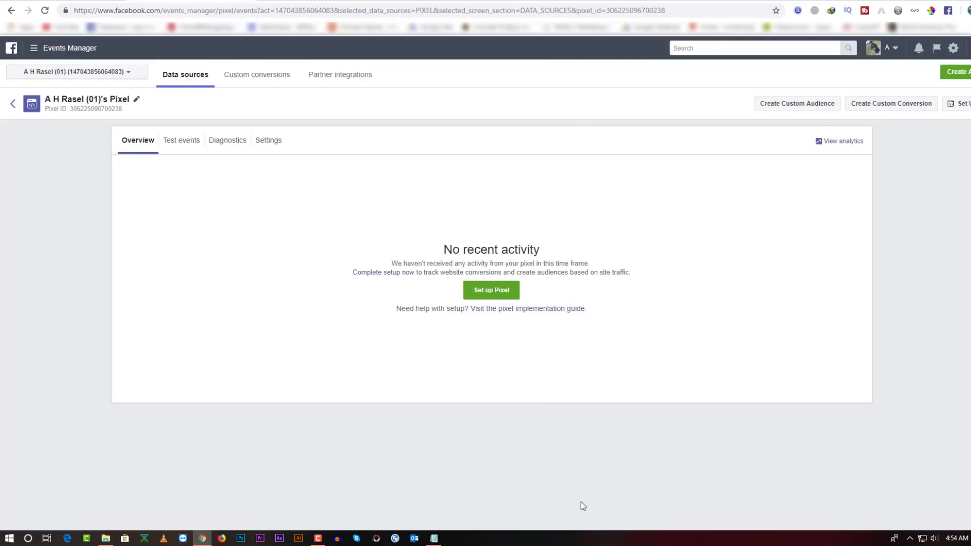
Reload the pixel's overview page, open its analytics and go through the Analytics for Pixel introduction
right_click(192, 3)
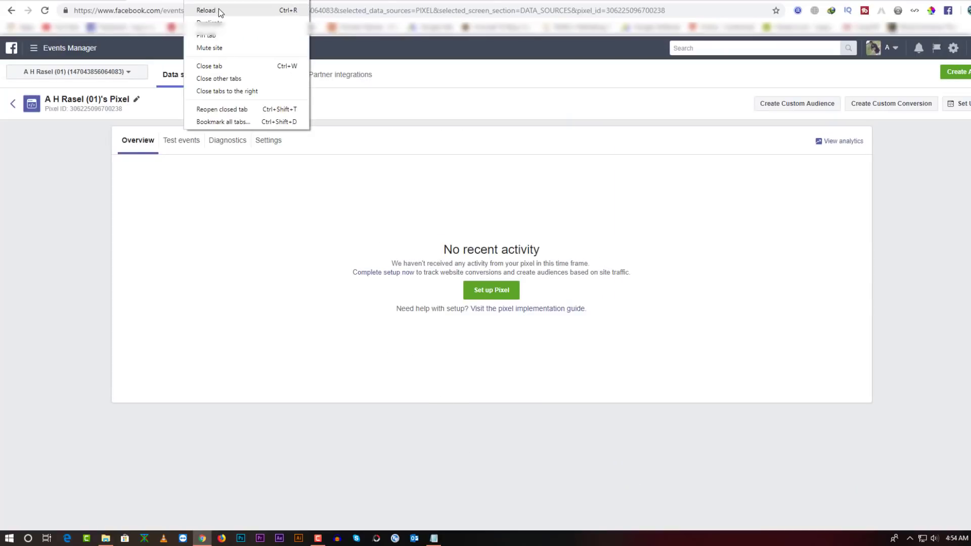
left_click(219, 8)
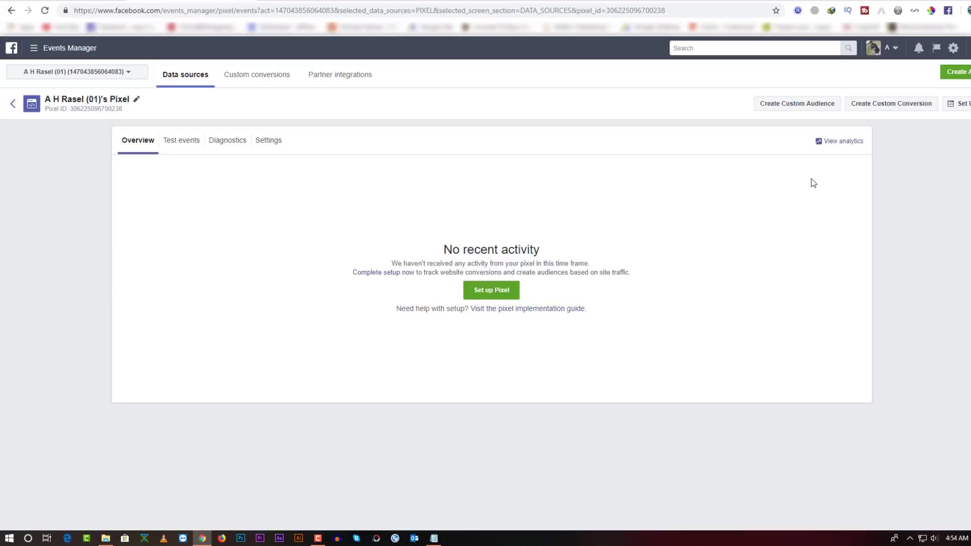
left_click(828, 143)
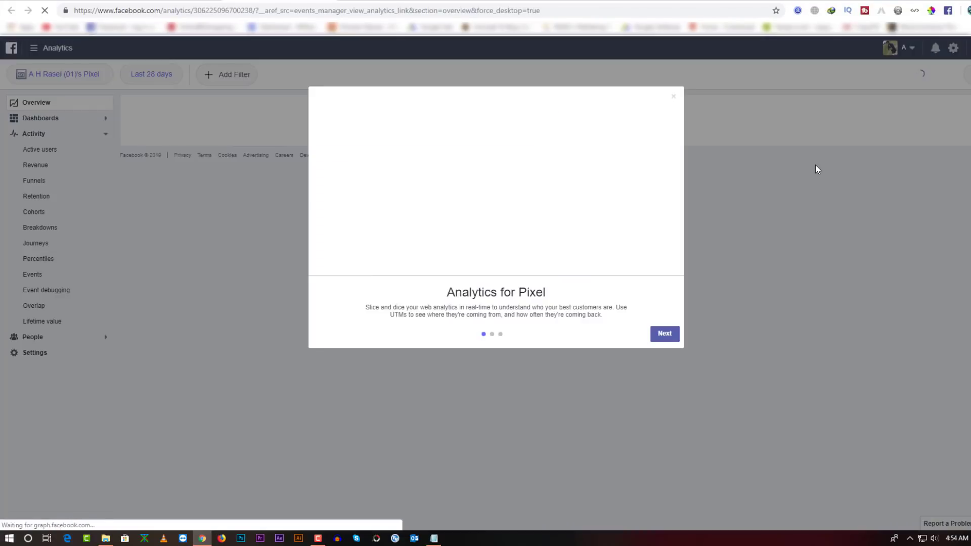
left_click(664, 335)
left_click(664, 334)
left_click(664, 335)
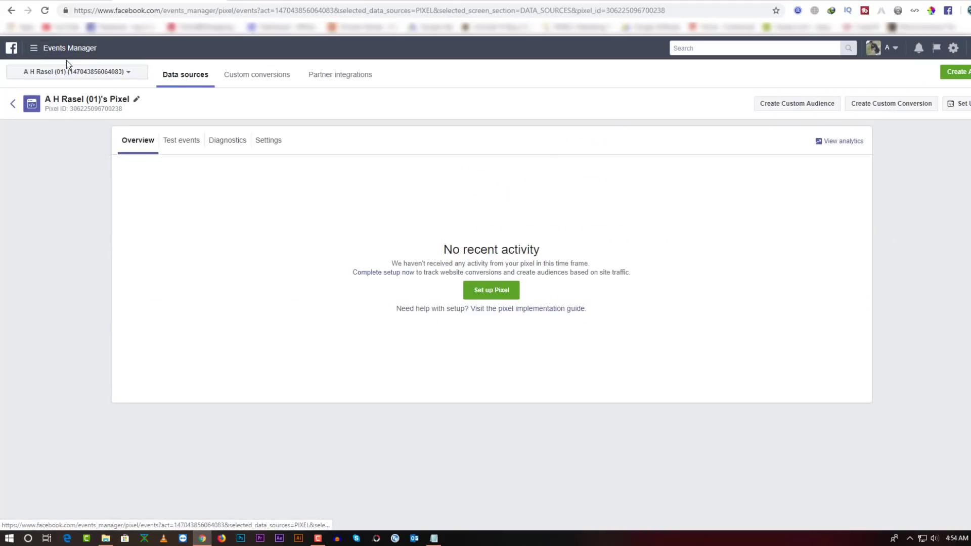
Switch Events Manager to the second ad account listed under RASEL's Marketing, below the business-only entry
left_click(83, 74)
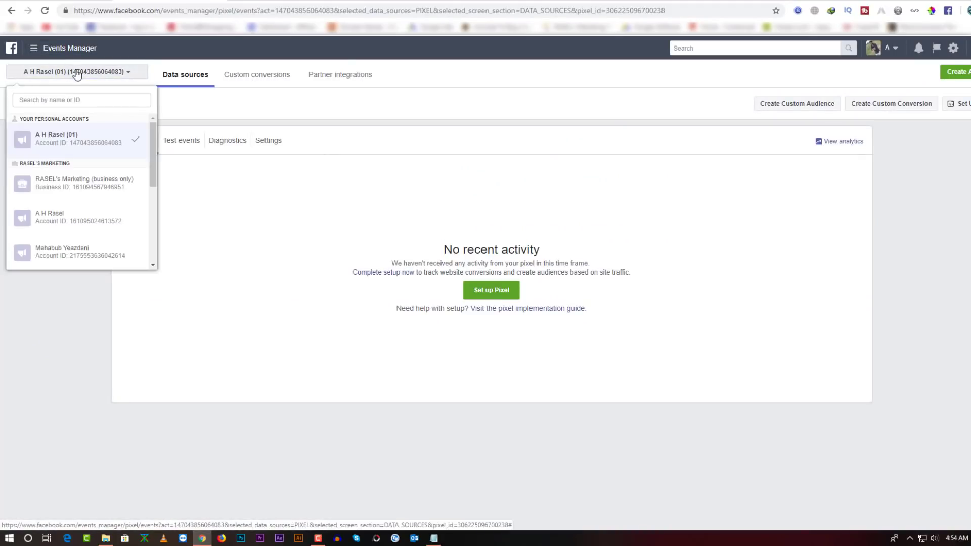
scroll(88, 146, "down", 1)
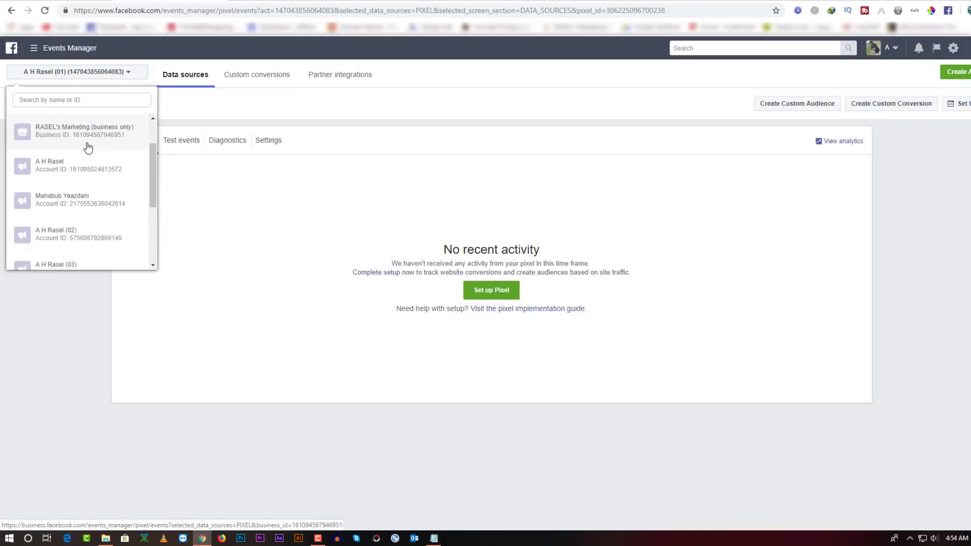
scroll(87, 146, "down", 1)
scroll(86, 147, "up", 1)
left_click(79, 198)
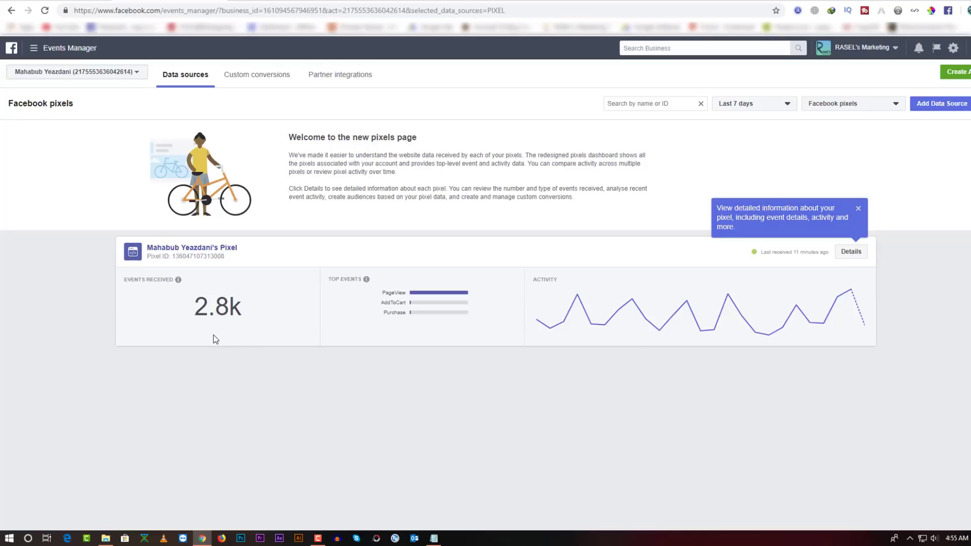
View the account's custom conversions page and look through the available partner integrations
left_click(269, 84)
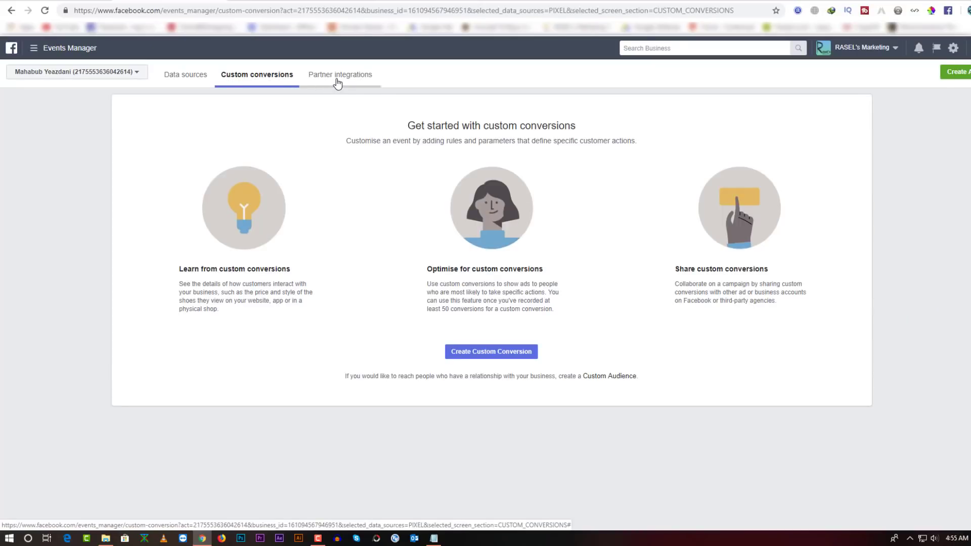
left_click(338, 84)
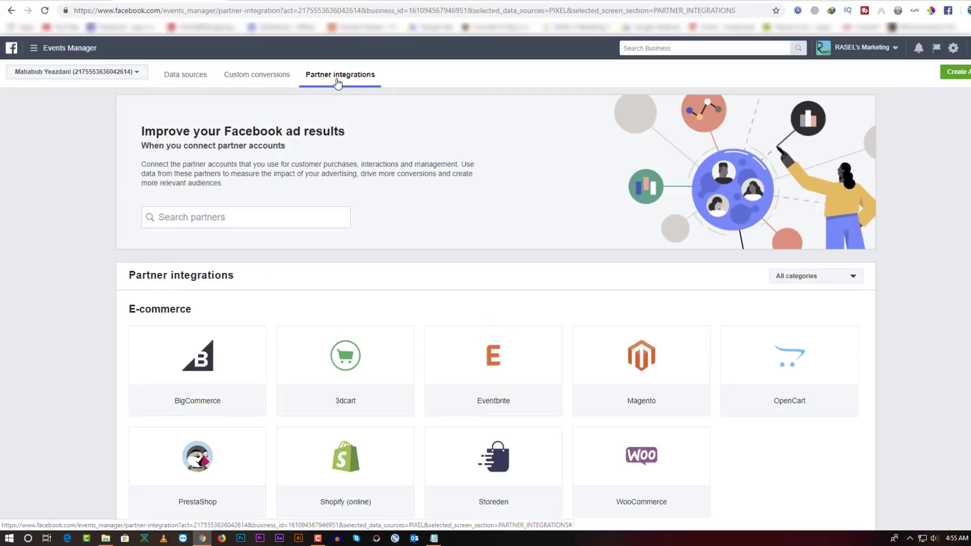
scroll(104, 348, "down", 2)
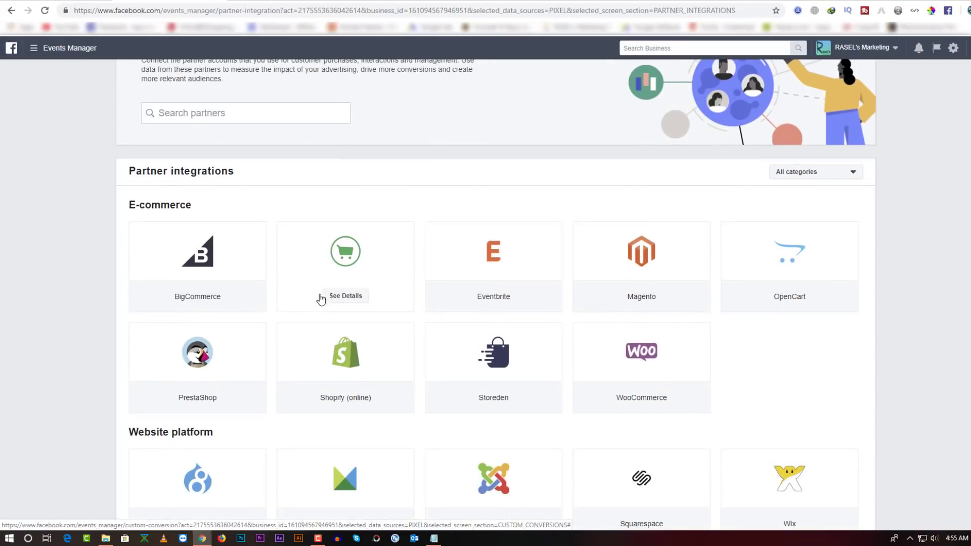
scroll(219, 336, "up", 2)
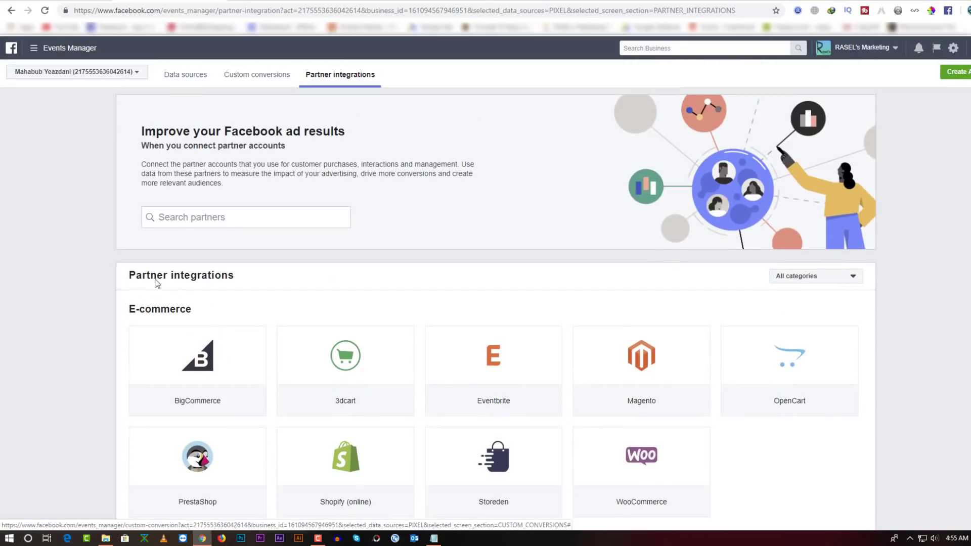
Open Ads Manager and examine the ad sets' performance columns through Website purchases
left_click(37, 50)
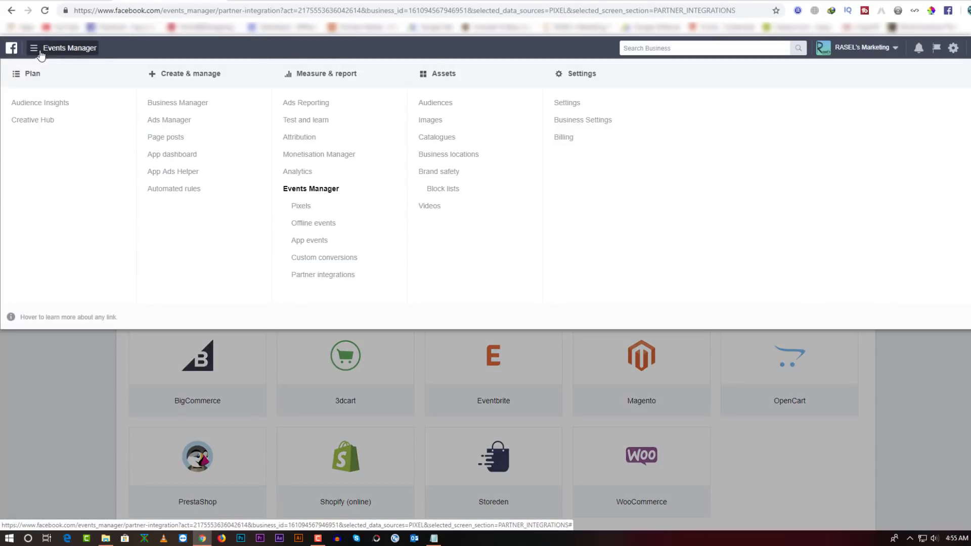
left_click(181, 121)
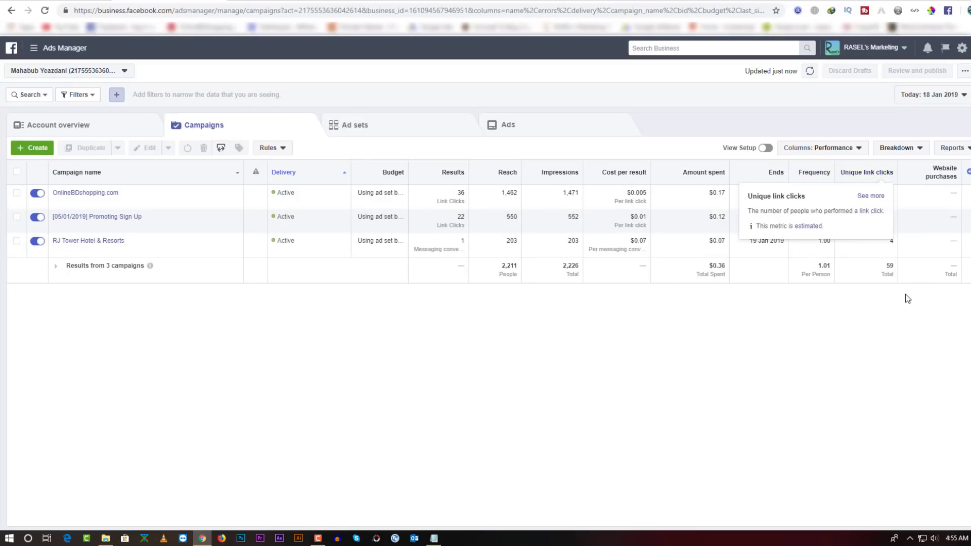
left_click(408, 131)
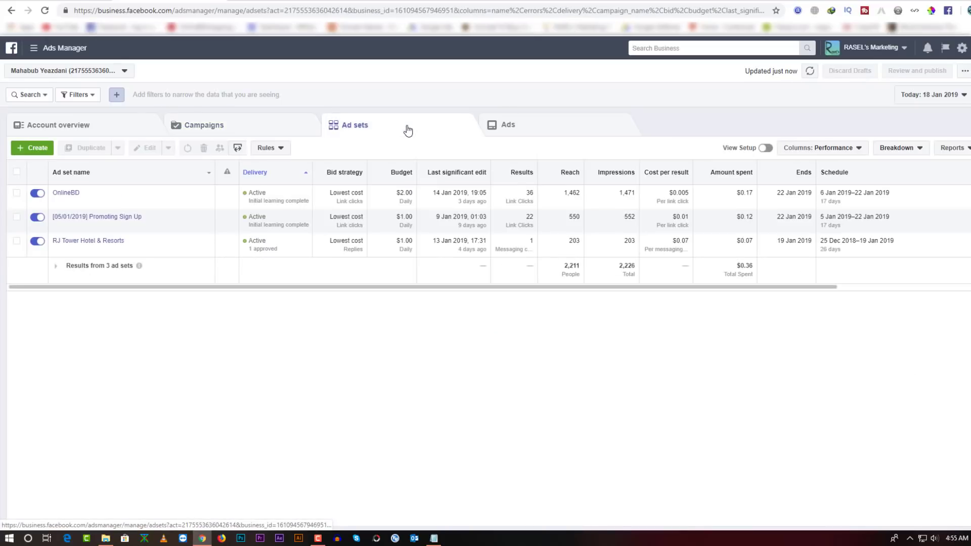
left_click_drag(660, 283, 664, 369)
left_click_drag(615, 324, 822, 333)
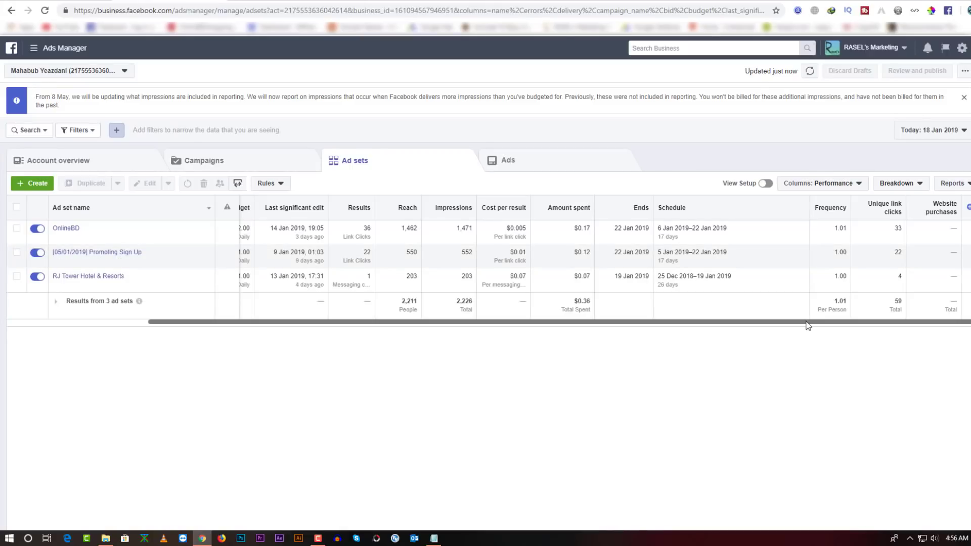
left_click_drag(807, 322, 644, 348)
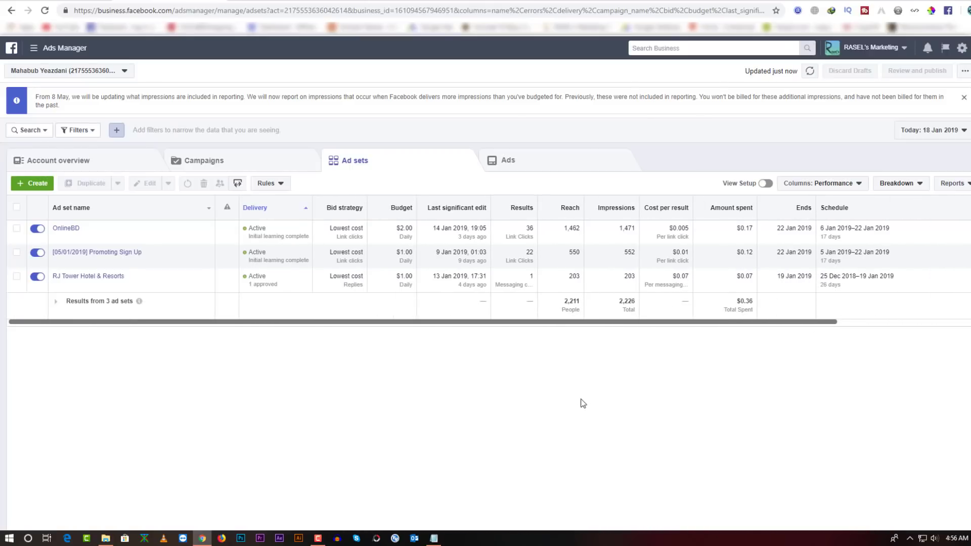